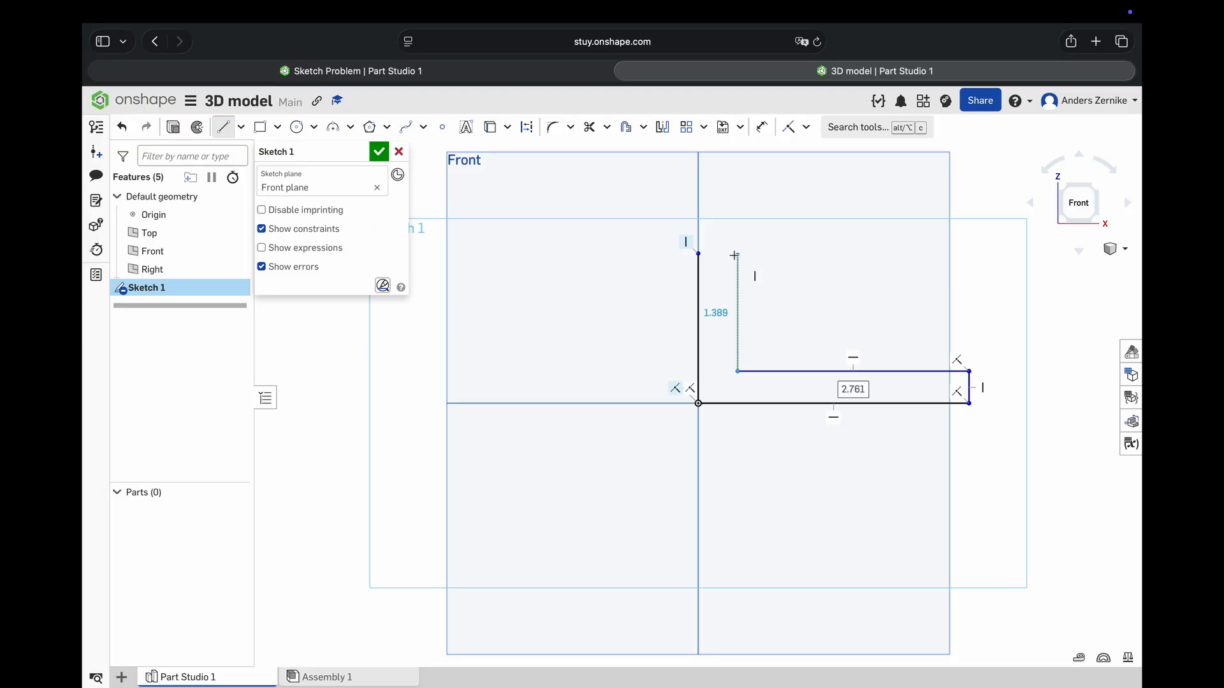
- Close the L-shaped profile at the upper end of the vertical origin line and constrain its short top edge horizontal
{"action": "left_click", "coordinate": [698, 254]}
{"action": "right_click", "coordinate": [752, 222]}
{"action": "left_click", "coordinate": [781, 229]}
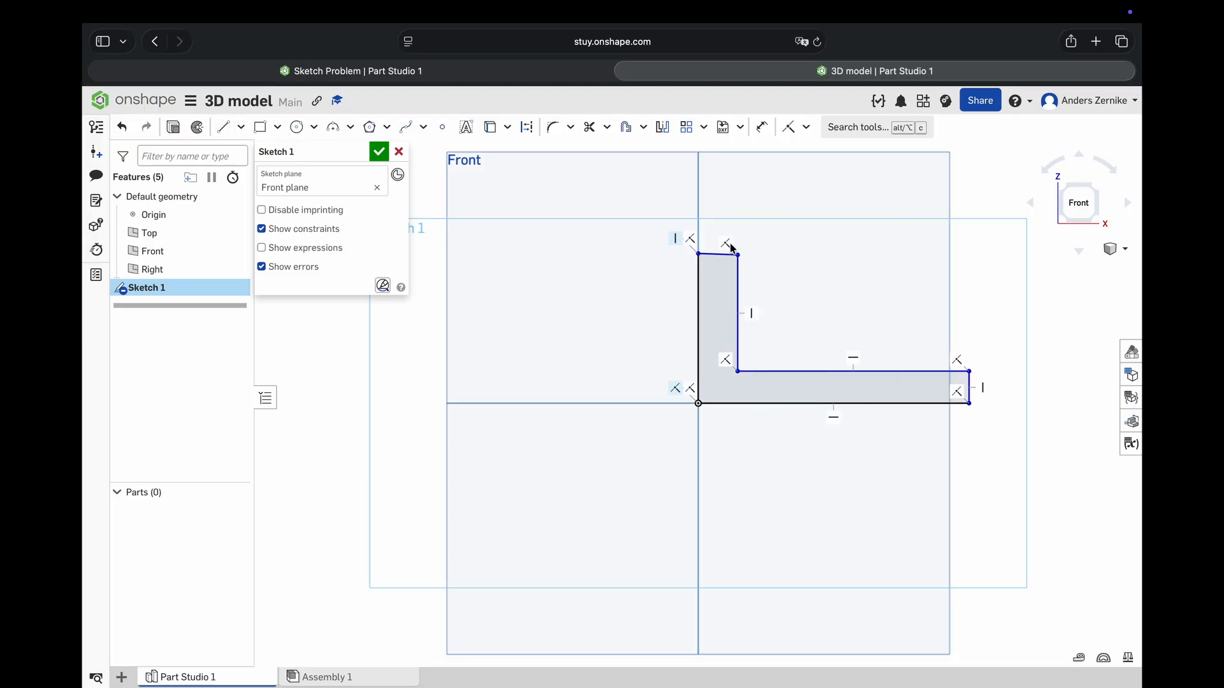
{"action": "left_click", "coordinate": [712, 255]}
{"action": "left_click", "coordinate": [805, 127]}
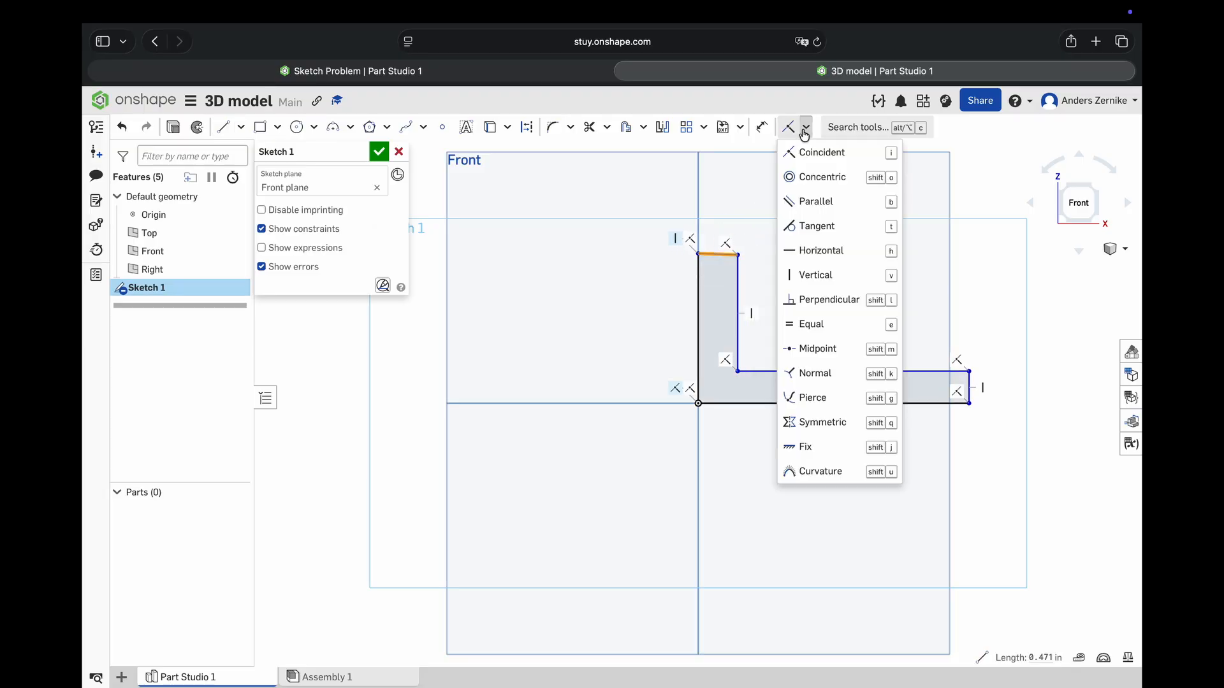
{"action": "left_click", "coordinate": [817, 250]}
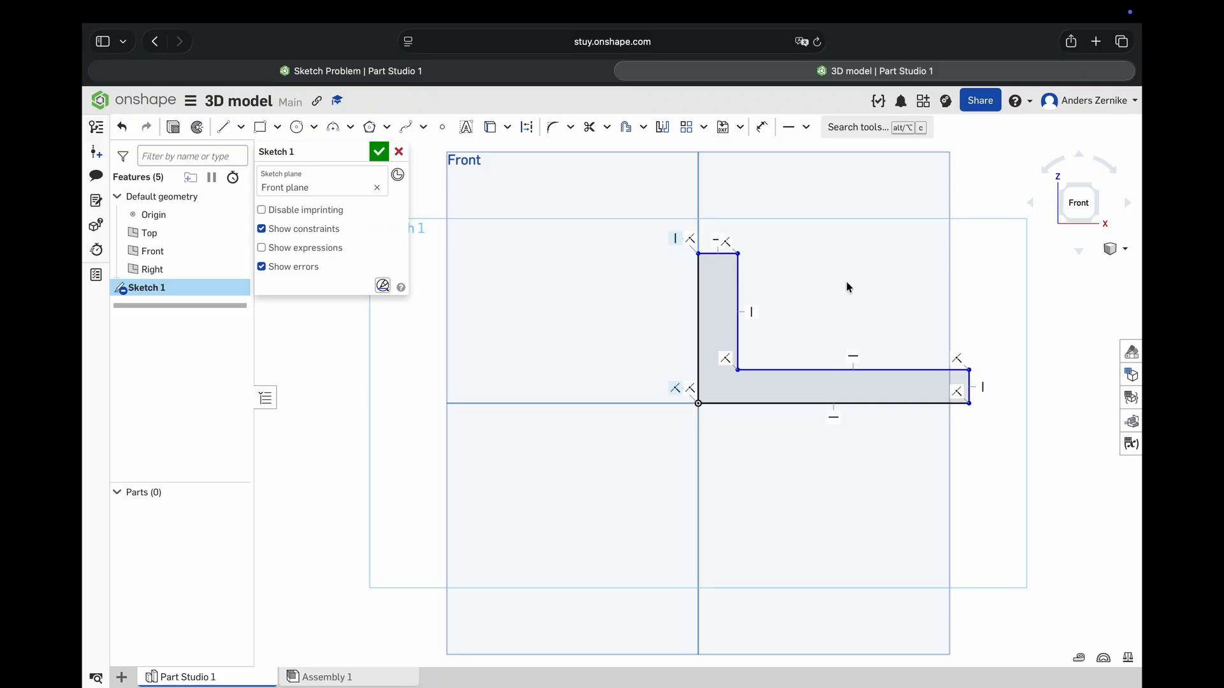
- Dimension the L profile's outer vertical edge to 1.25 in and its bottom edge to 2 in
{"action": "left_click", "coordinate": [696, 300]}
{"action": "left_click", "coordinate": [619, 297]}
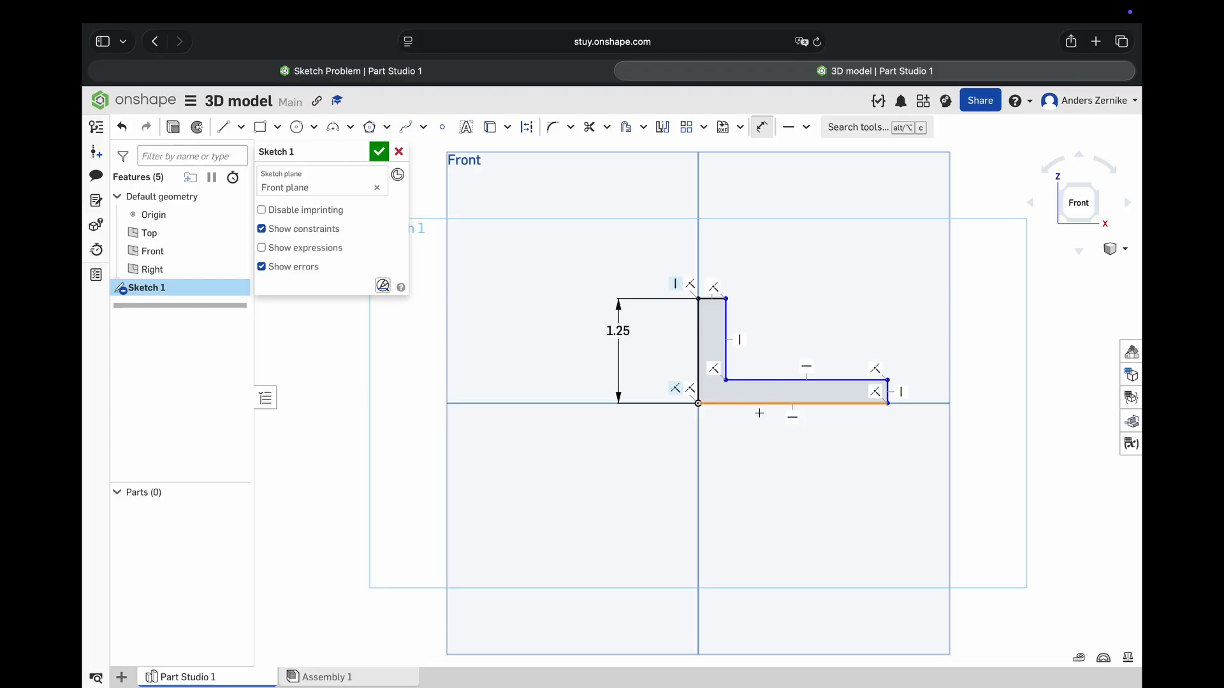
{"action": "left_click", "coordinate": [759, 403]}
{"action": "left_click", "coordinate": [757, 462]}
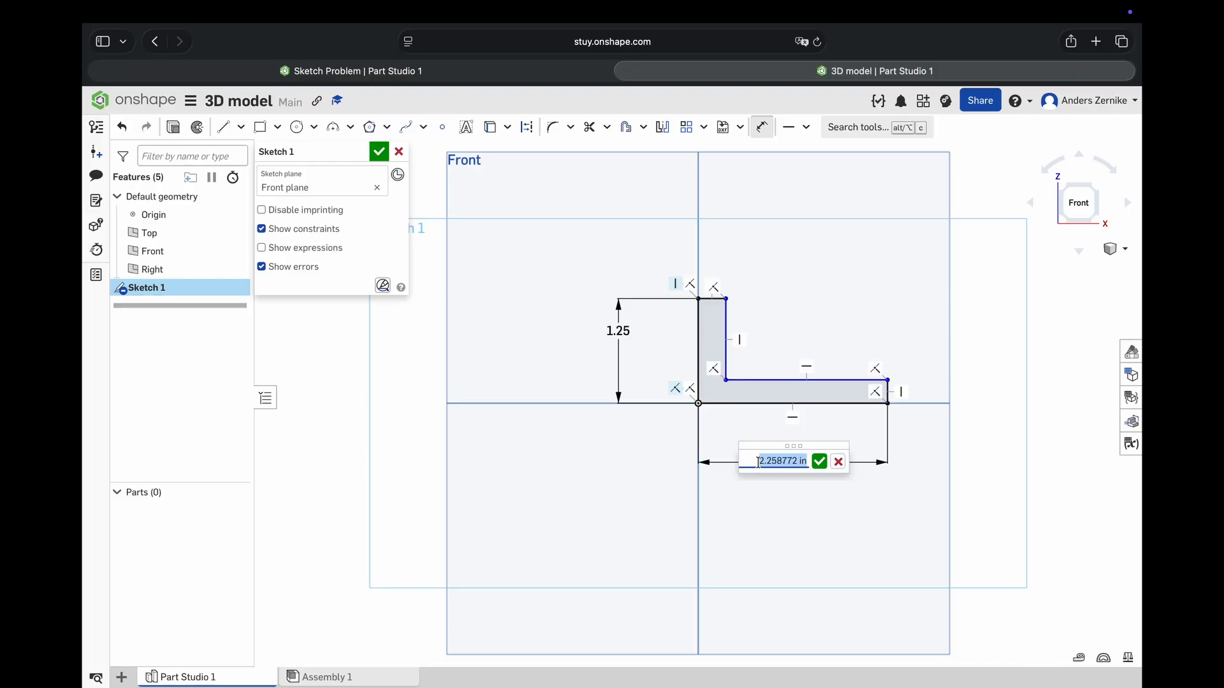
{"action": "key", "text": "Return"}
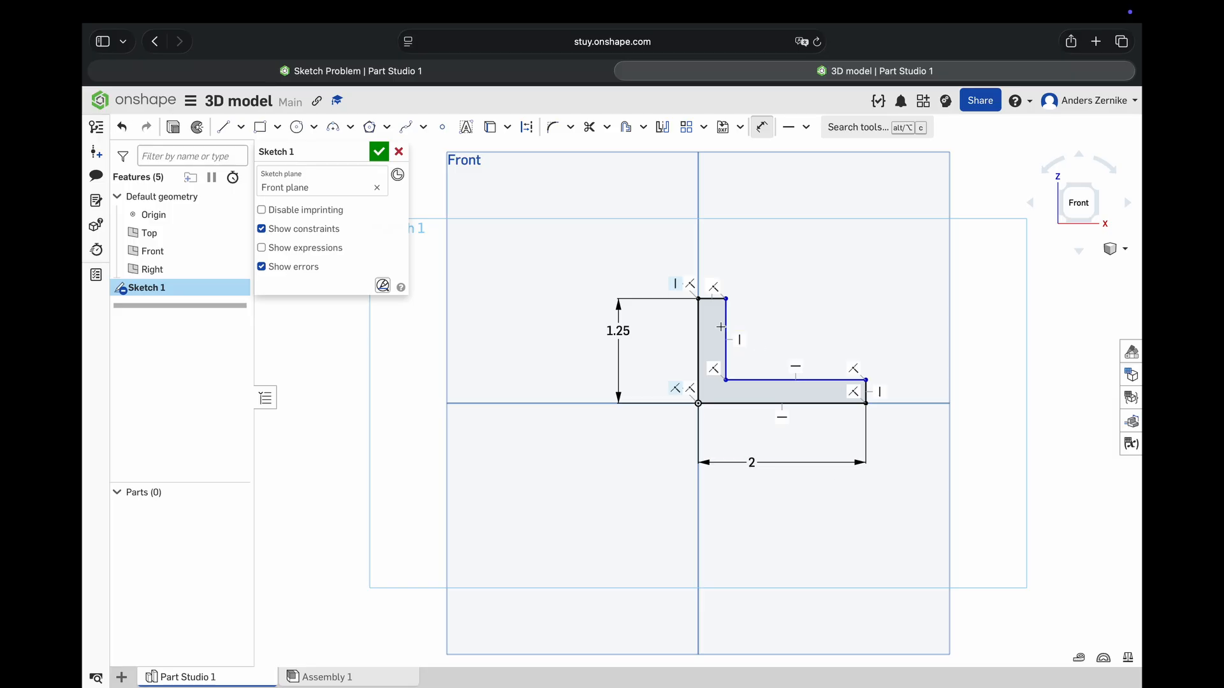
- Dimension both the L profile's top edge and its short end edge to 0.5 in, and finish the sketch
{"action": "left_click", "coordinate": [709, 263]}
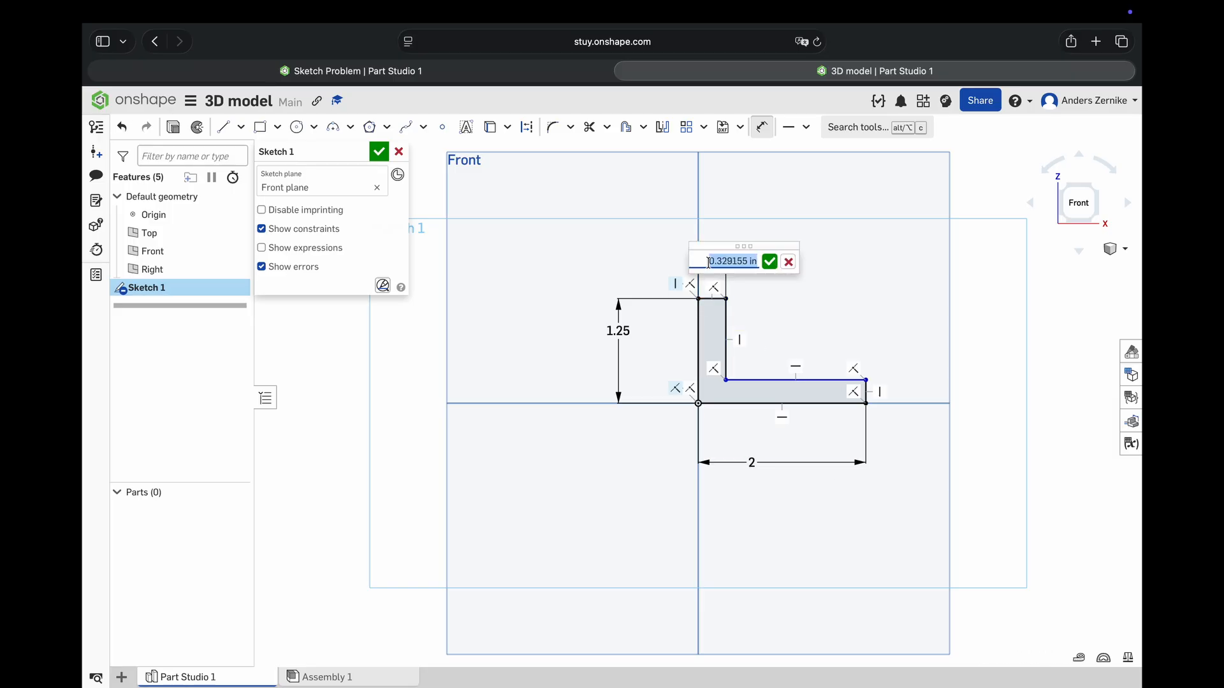
{"action": "type", "text": ".5"}
{"action": "key", "text": "Return"}
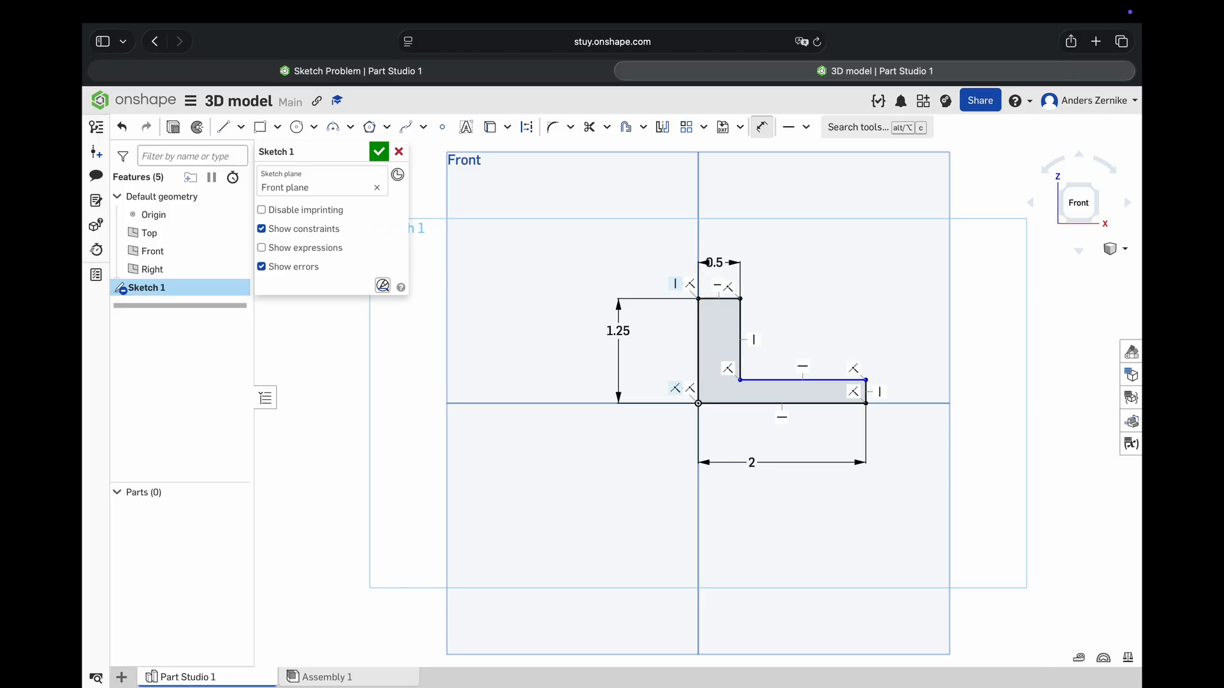
{"action": "left_click", "coordinate": [866, 392]}
{"action": "left_click", "coordinate": [917, 380]}
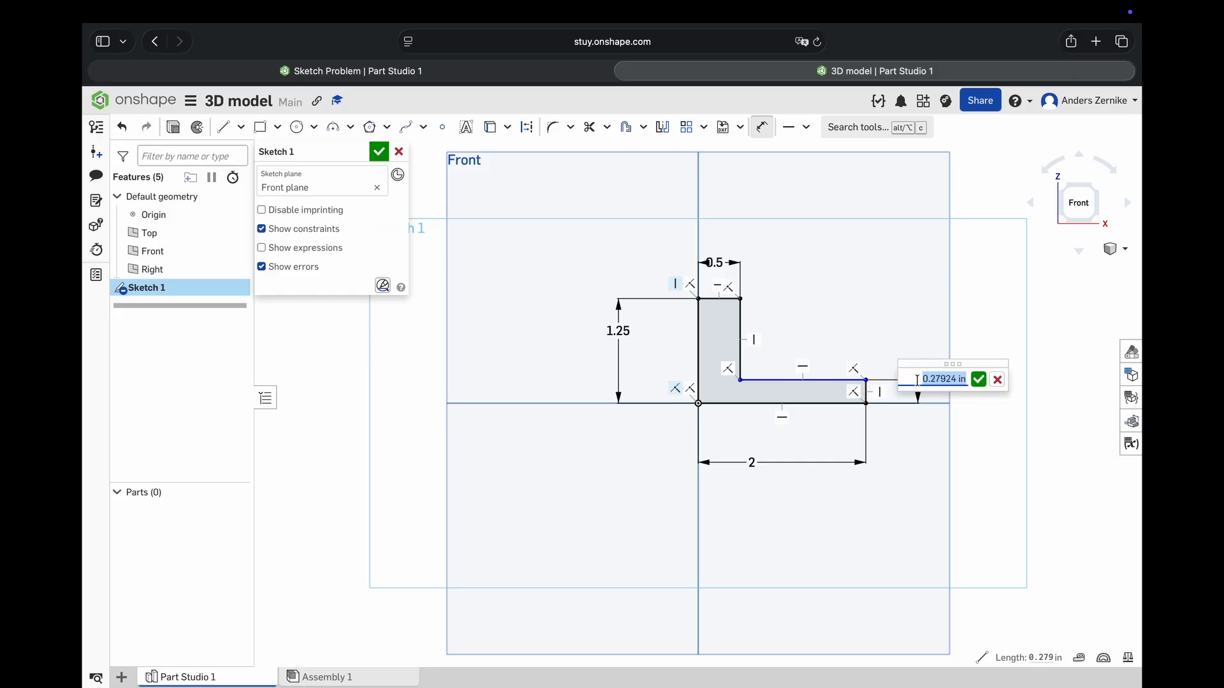
{"action": "key", "text": "Return"}
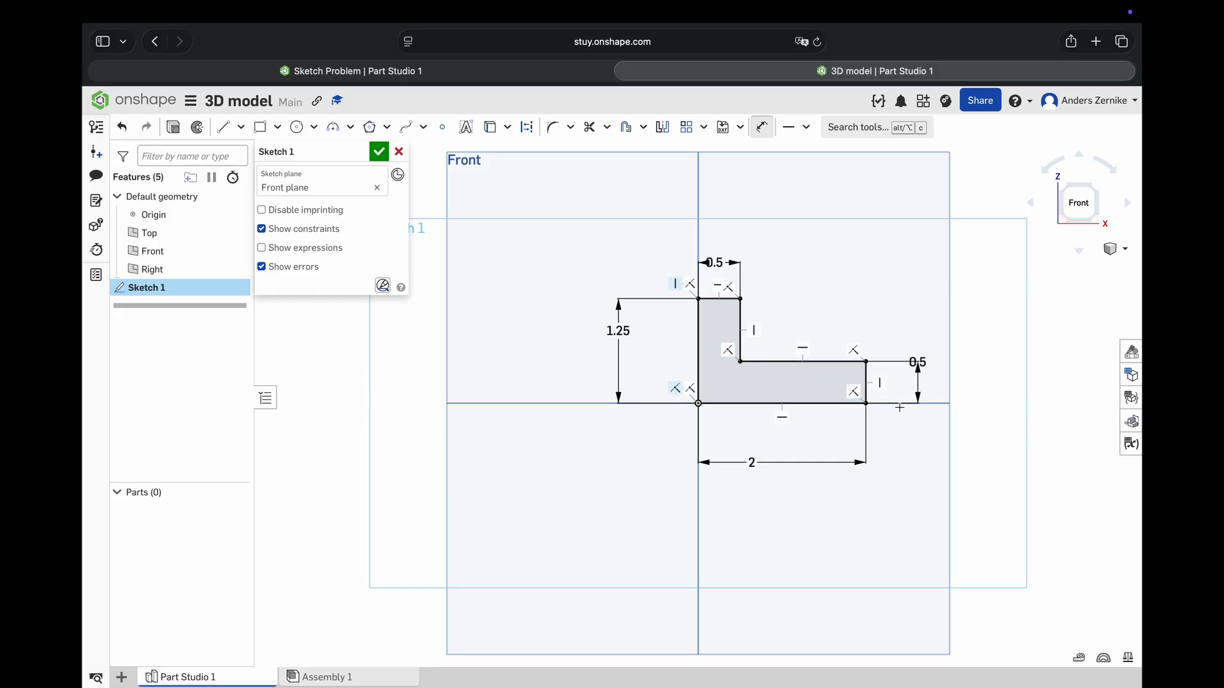
{"action": "left_click", "coordinate": [378, 151]}
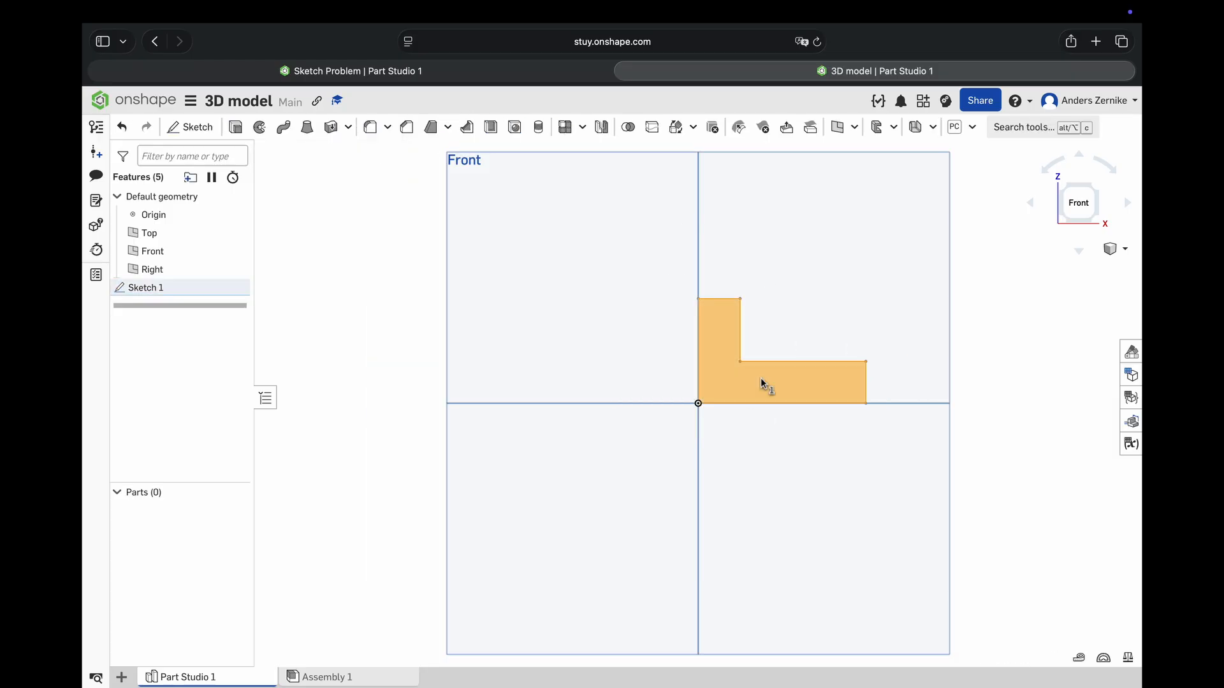
- Extrude the L-shaped profile as a new blind solid, as deep as the profile is tall
{"action": "left_click", "coordinate": [236, 127]}
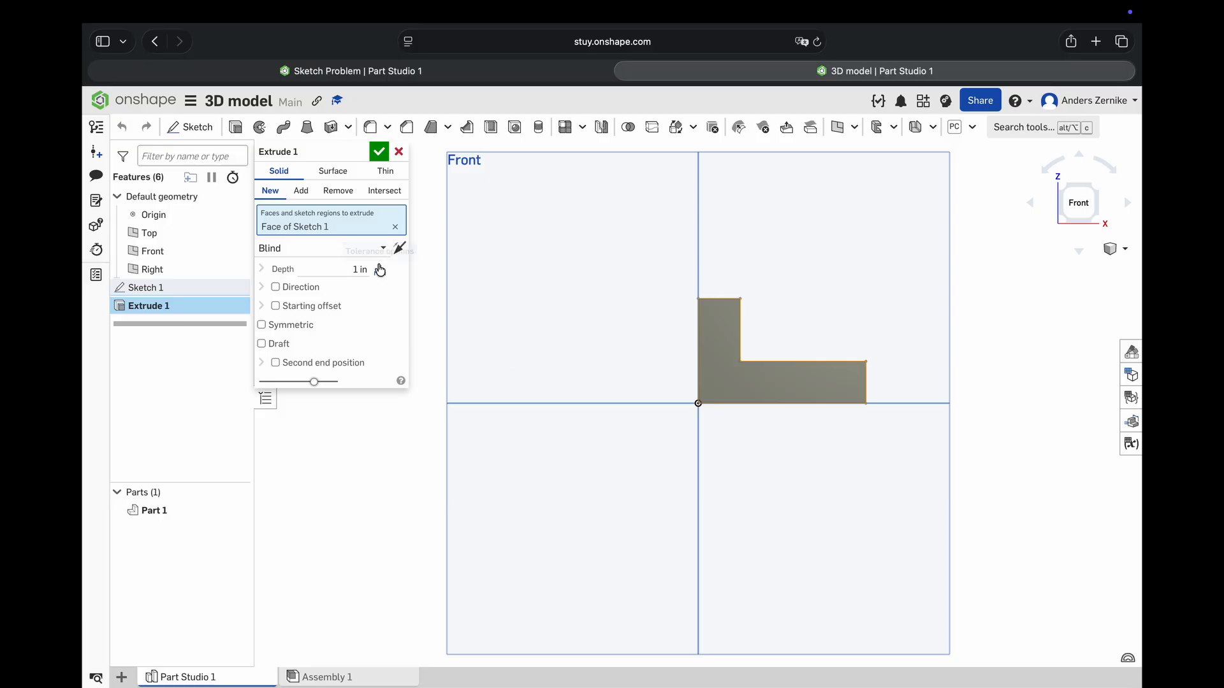
{"action": "left_click", "coordinate": [357, 268]}
{"action": "left_click", "coordinate": [378, 152]}
- Start a sketch on the lower end face seen in the Right view and project the face's upper edge into it
{"action": "right_click_drag", "start_coordinate": [925, 331], "coordinate": [882, 342]}
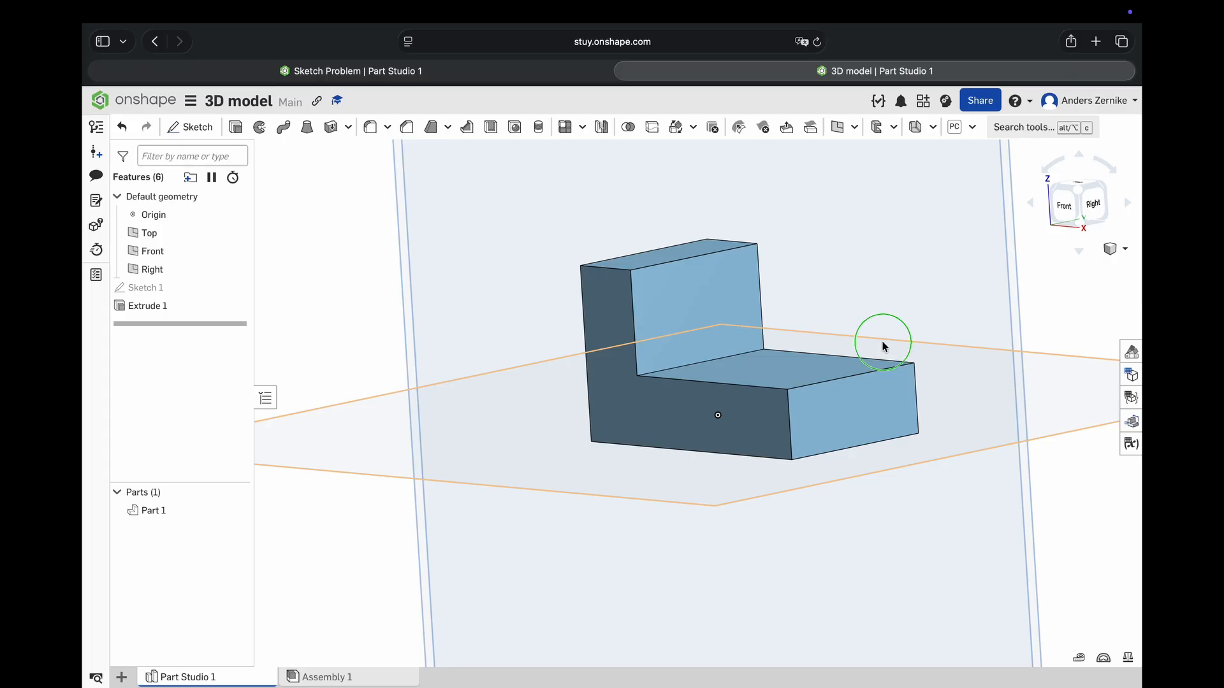
{"action": "right_click_drag", "start_coordinate": [881, 340], "coordinate": [873, 347]}
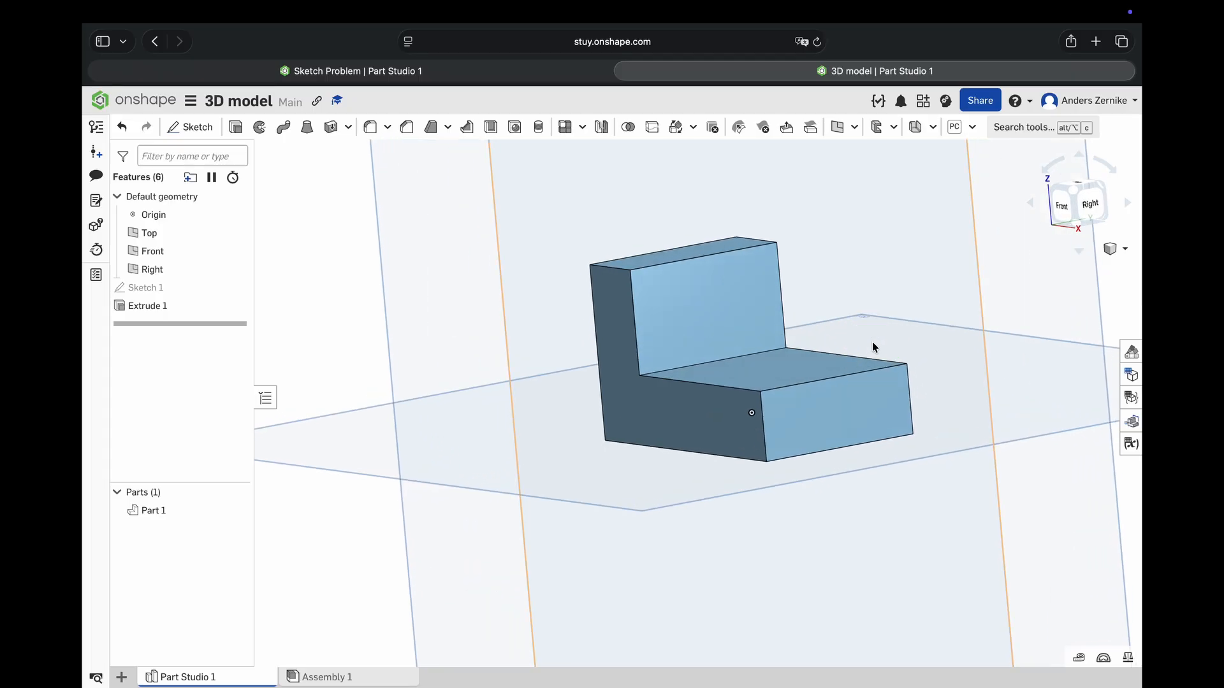
{"action": "left_click", "coordinate": [1090, 203]}
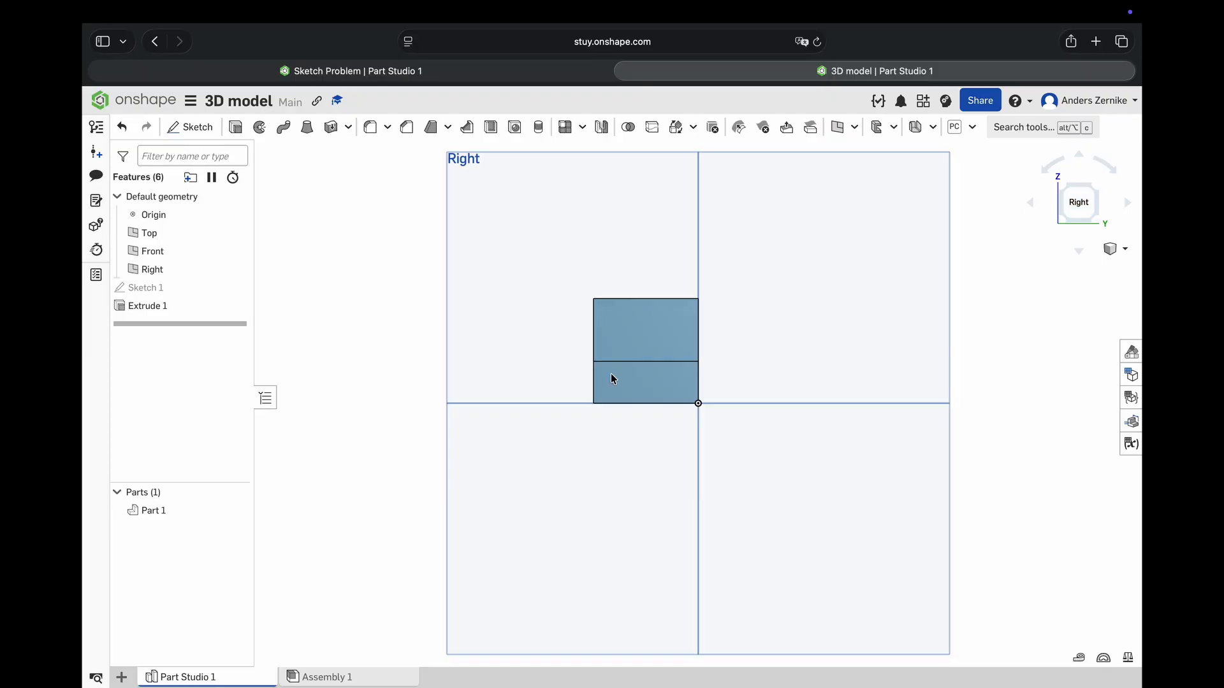
{"action": "scroll", "coordinate": [627, 321], "scroll_direction": "up", "scroll_amount": 5}
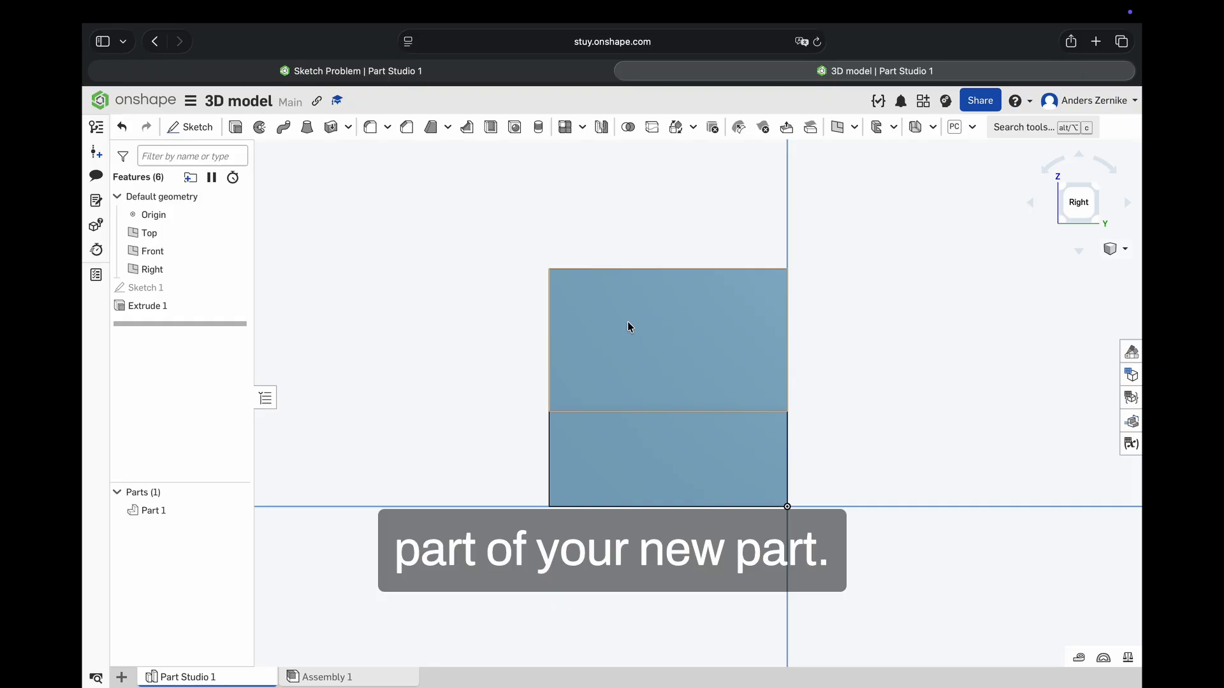
{"action": "left_click", "coordinate": [640, 456]}
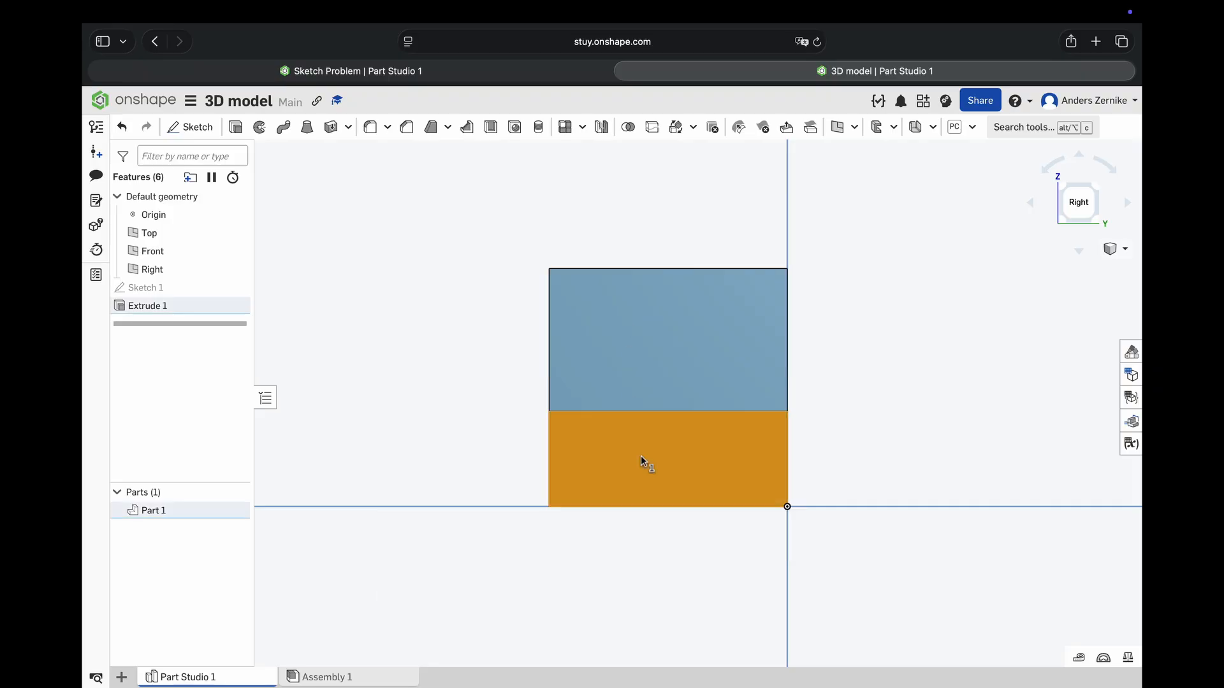
{"action": "left_click", "coordinate": [184, 127]}
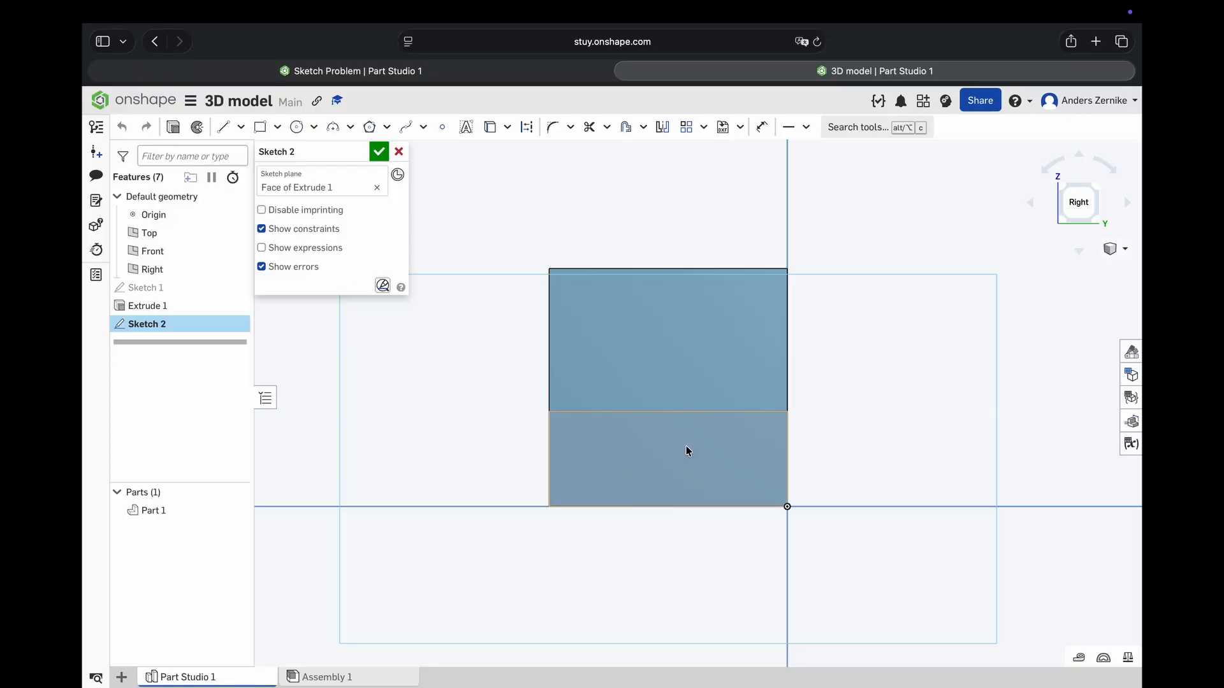
{"action": "scroll", "coordinate": [687, 445], "scroll_direction": "up", "scroll_amount": 3}
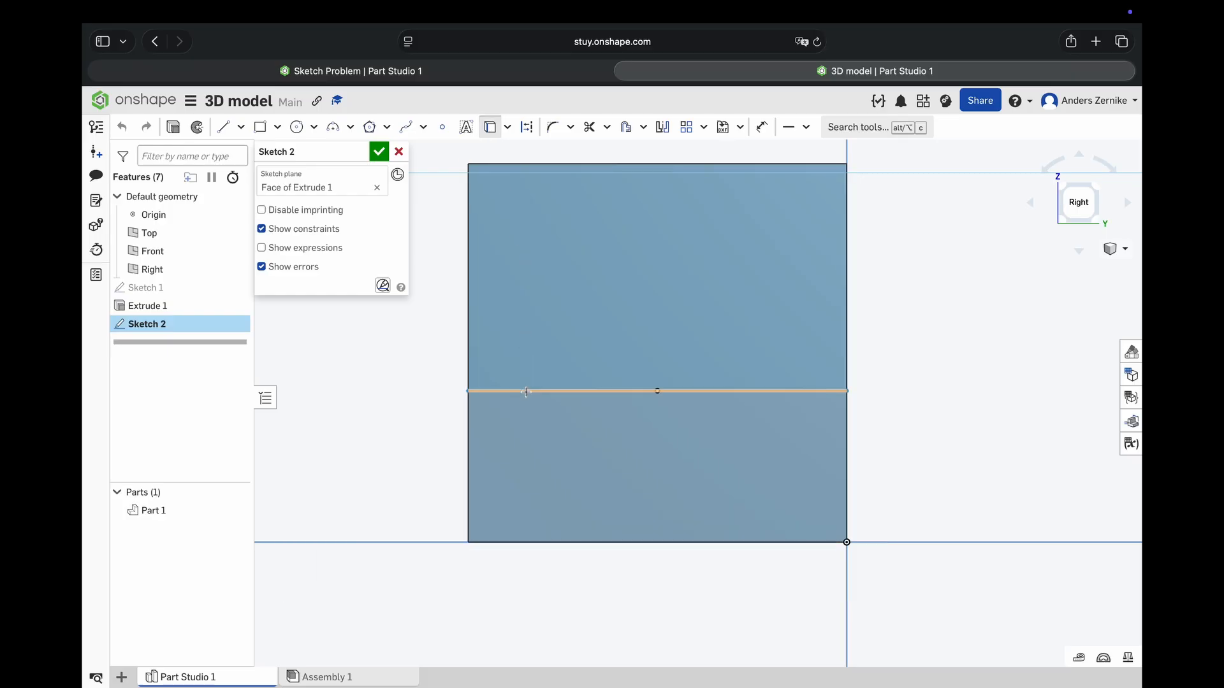
{"action": "left_click", "coordinate": [526, 391]}
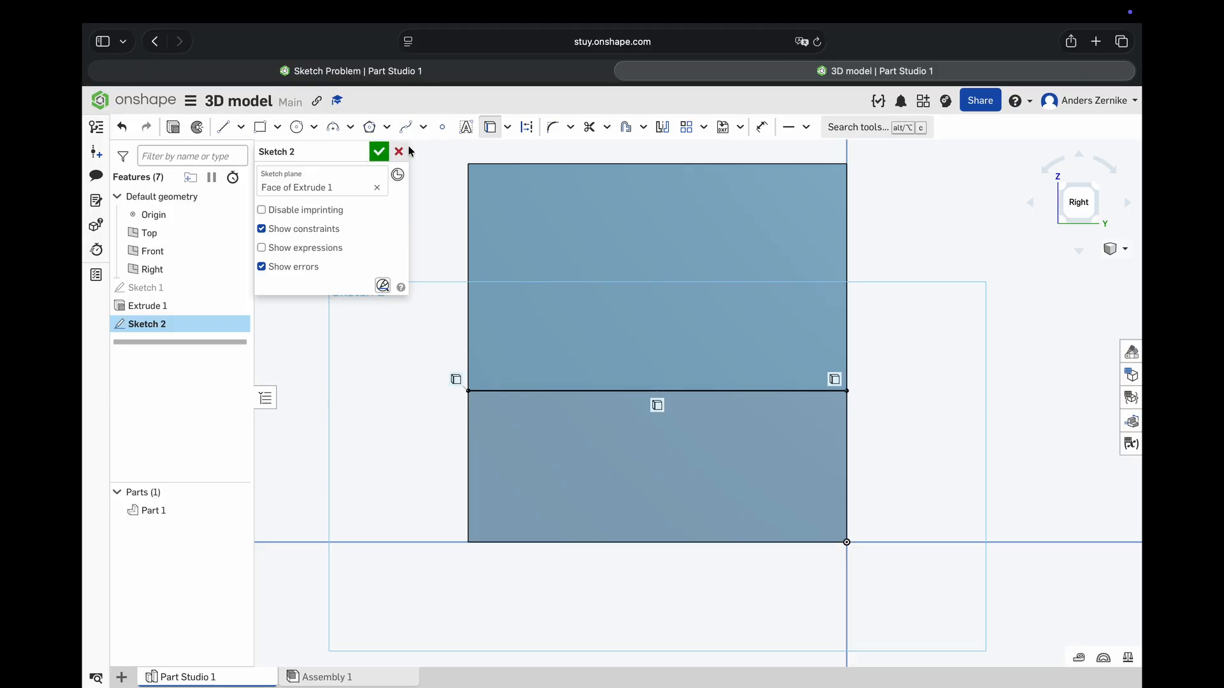
- Draw a slot outline about 0.55 in wide and 0.5 in high with lines between the face's projected upper edge and its bottom edge
{"action": "left_click", "coordinate": [222, 126]}
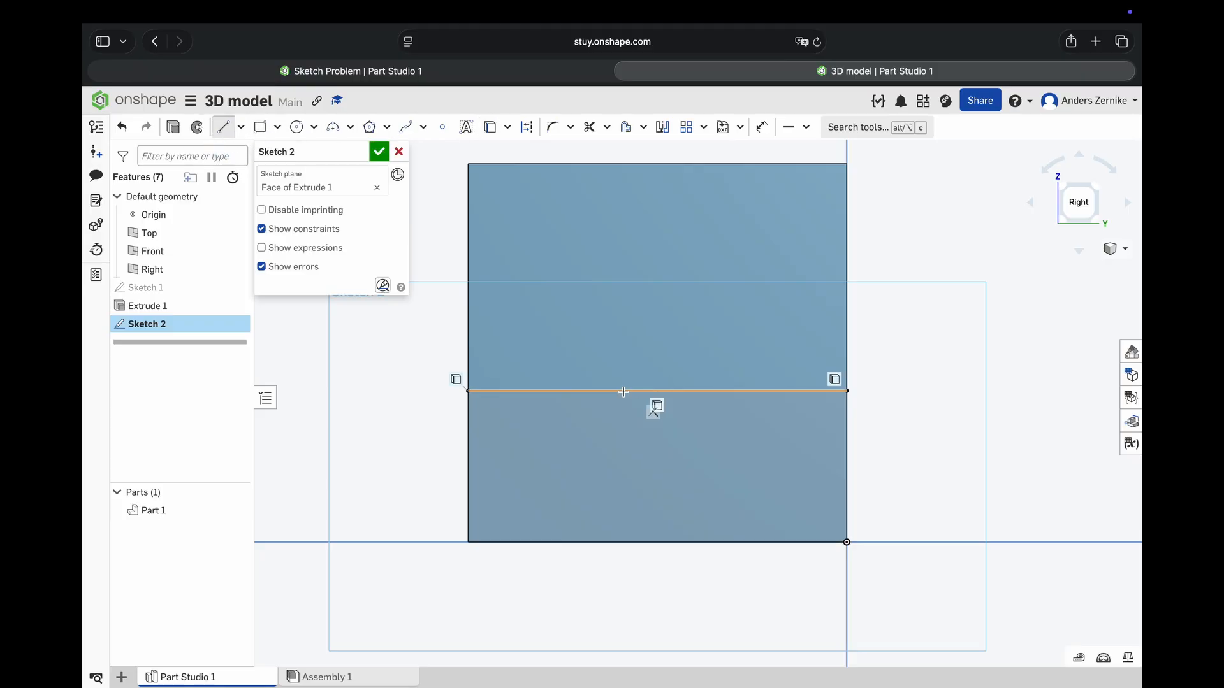
{"action": "left_click", "coordinate": [571, 392]}
{"action": "left_click", "coordinate": [571, 543]}
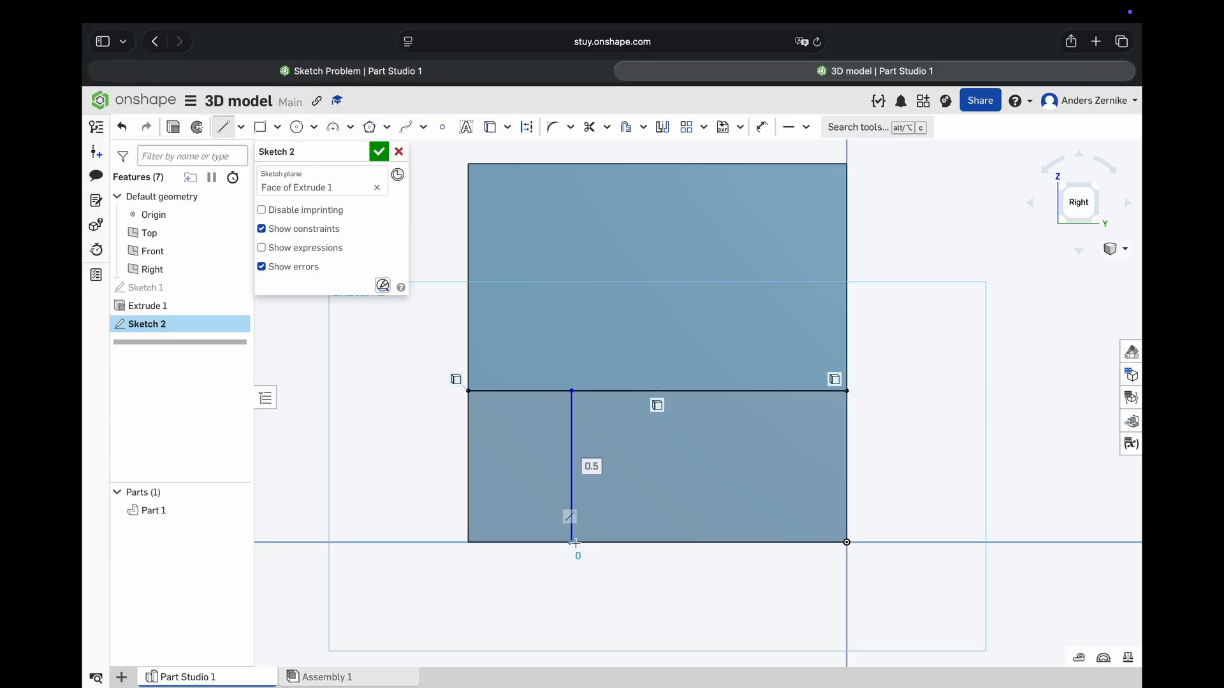
{"action": "left_click", "coordinate": [738, 543]}
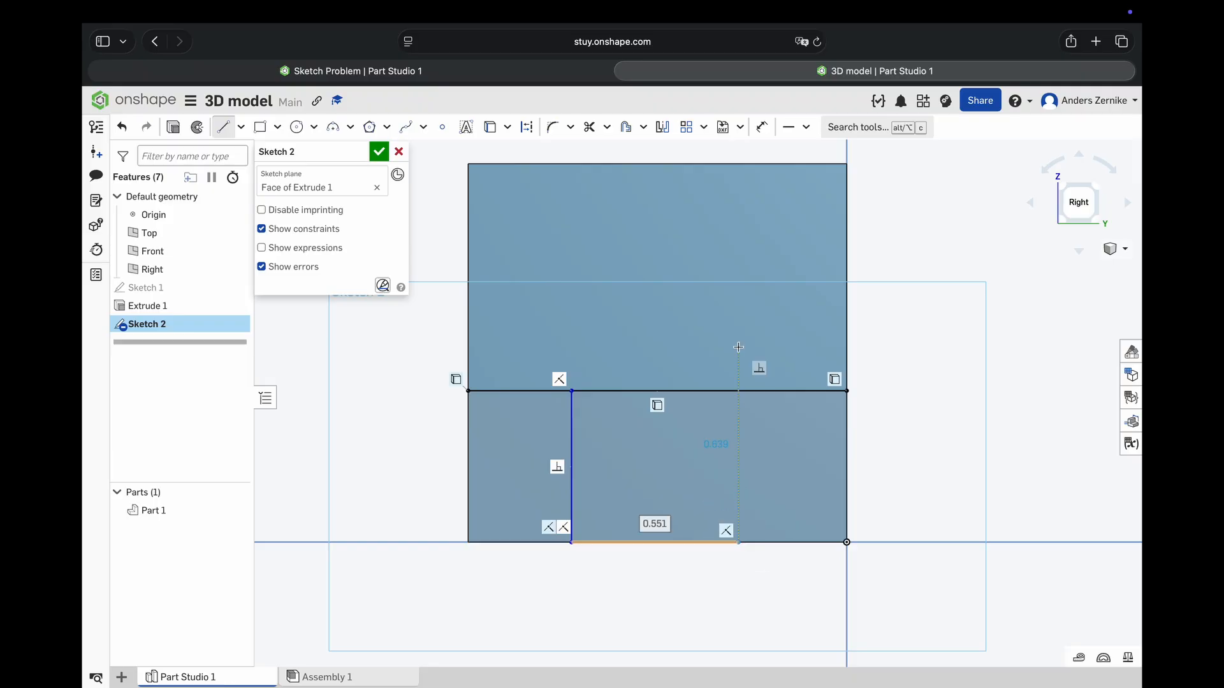
{"action": "left_click", "coordinate": [738, 392]}
{"action": "right_click", "coordinate": [808, 443]}
{"action": "left_click", "coordinate": [823, 454]}
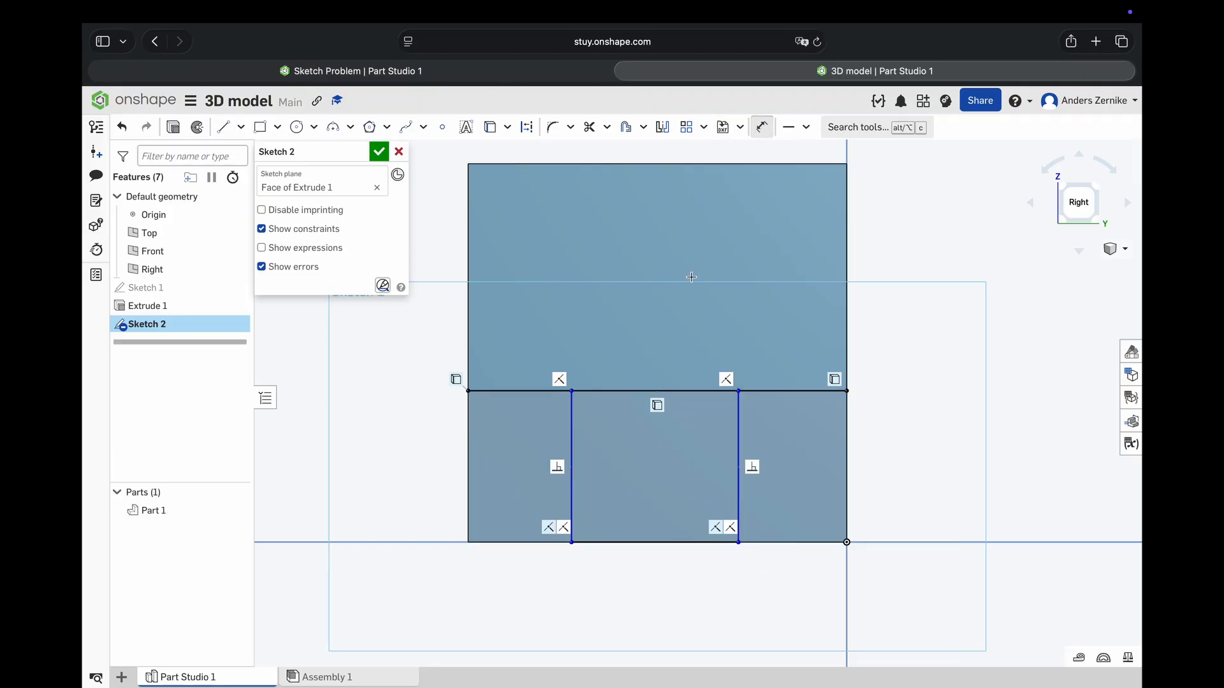
- Dimension the slot outline's left side 0.375 in from the left edge of the face
{"action": "left_click", "coordinate": [468, 413]}
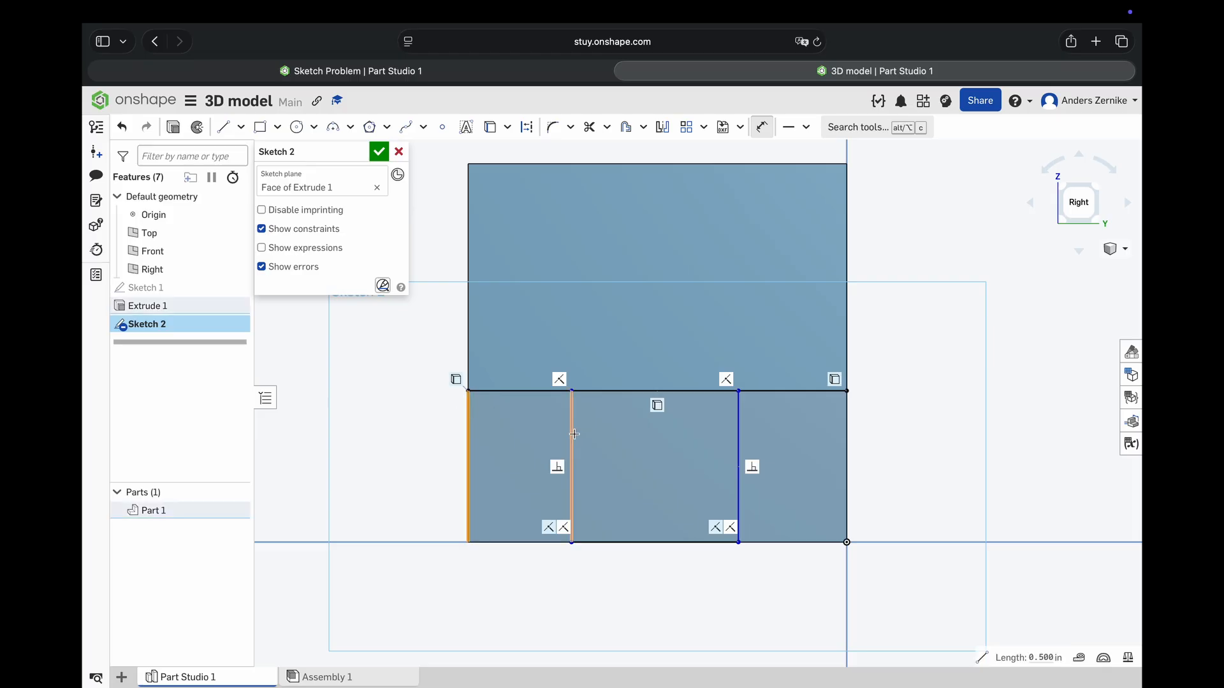
{"action": "key", "text": "d"}
{"action": "left_click", "coordinate": [514, 573]}
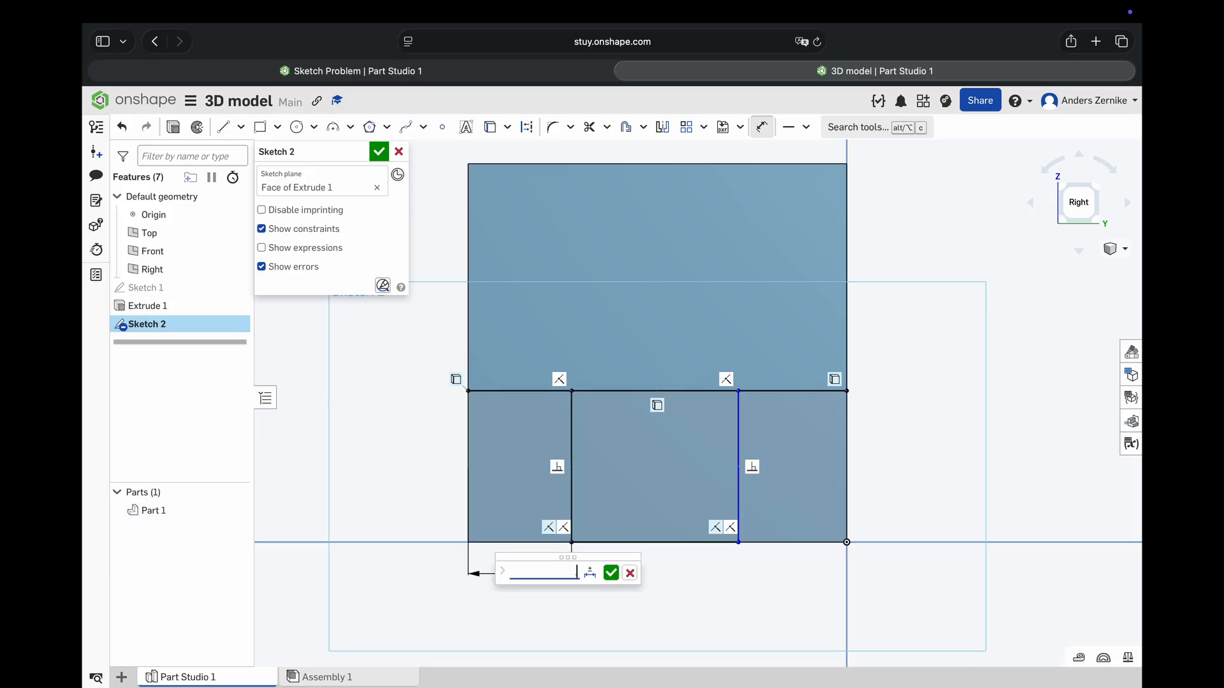
{"action": "key", "text": "Return"}
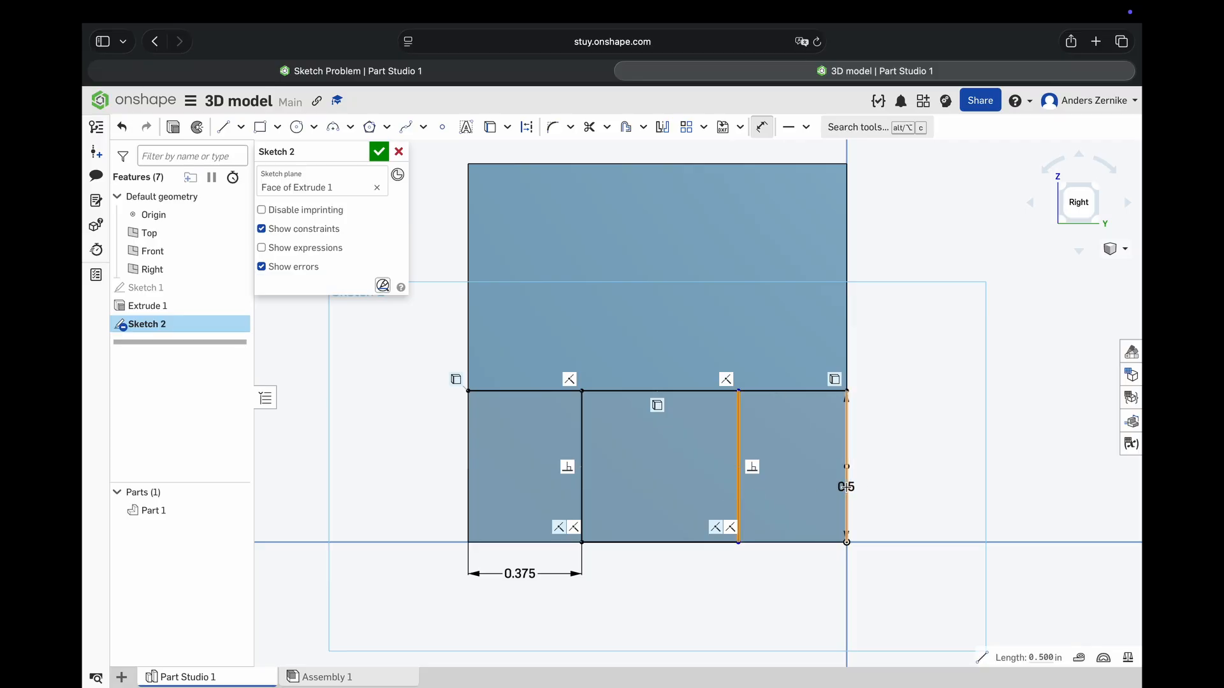
- Dimension the slot outline's right side 0.375 in from the right edge of the face and finish the sketch
{"action": "left_click", "coordinate": [846, 485]}
{"action": "left_click", "coordinate": [785, 590]}
{"action": "triple_click", "coordinate": [784, 589]}
{"action": "key", "text": "BackSpace"}
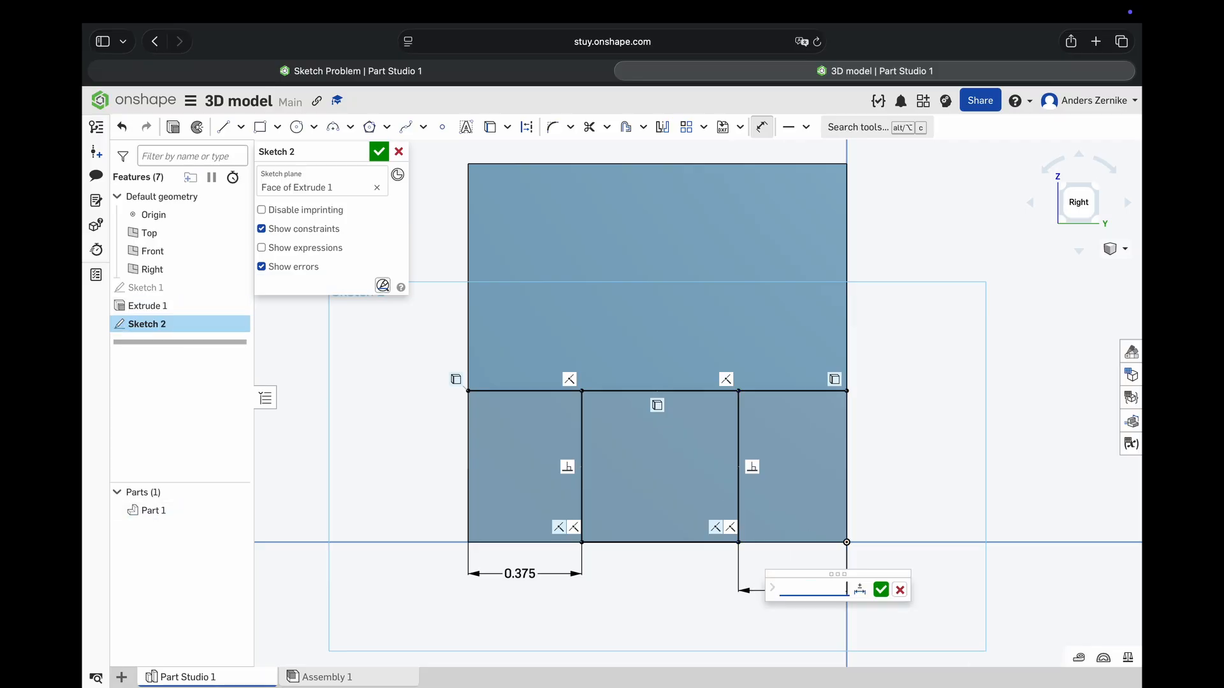
{"action": "type", "text": ".375"}
{"action": "key", "text": "Return"}
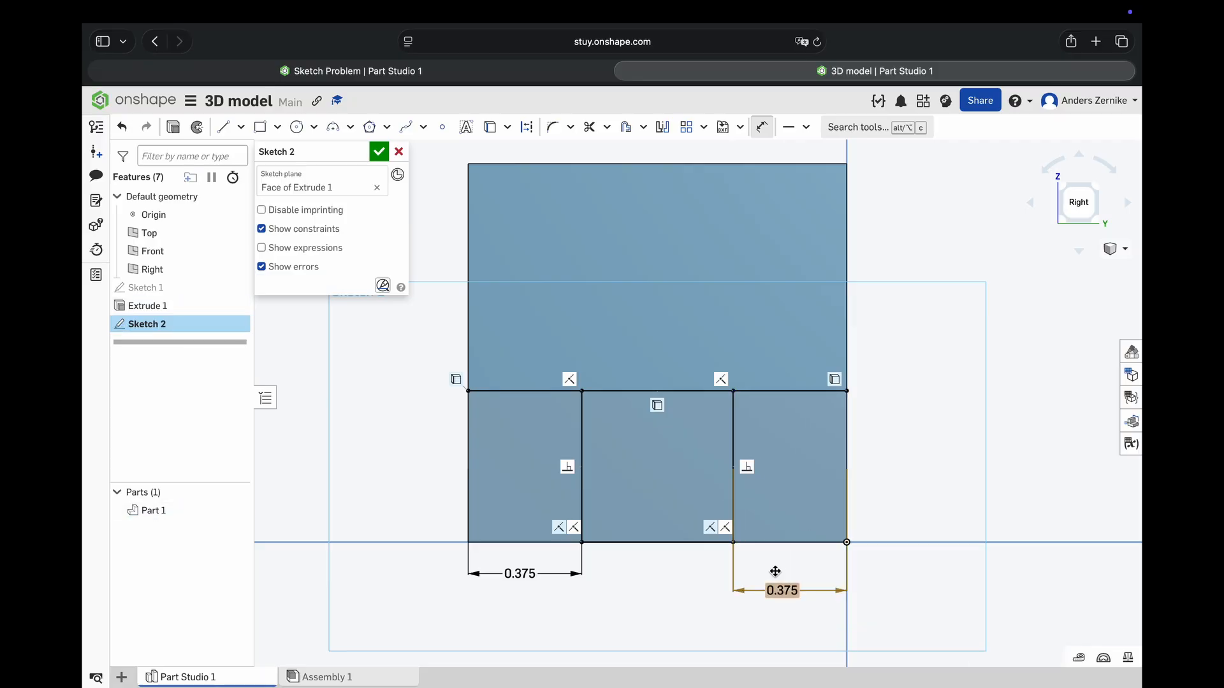
{"action": "left_click", "coordinate": [378, 151]}
- Cut the middle region of the end face 1 in deep into the base with a blind Remove extrude
{"action": "left_click", "coordinate": [660, 482]}
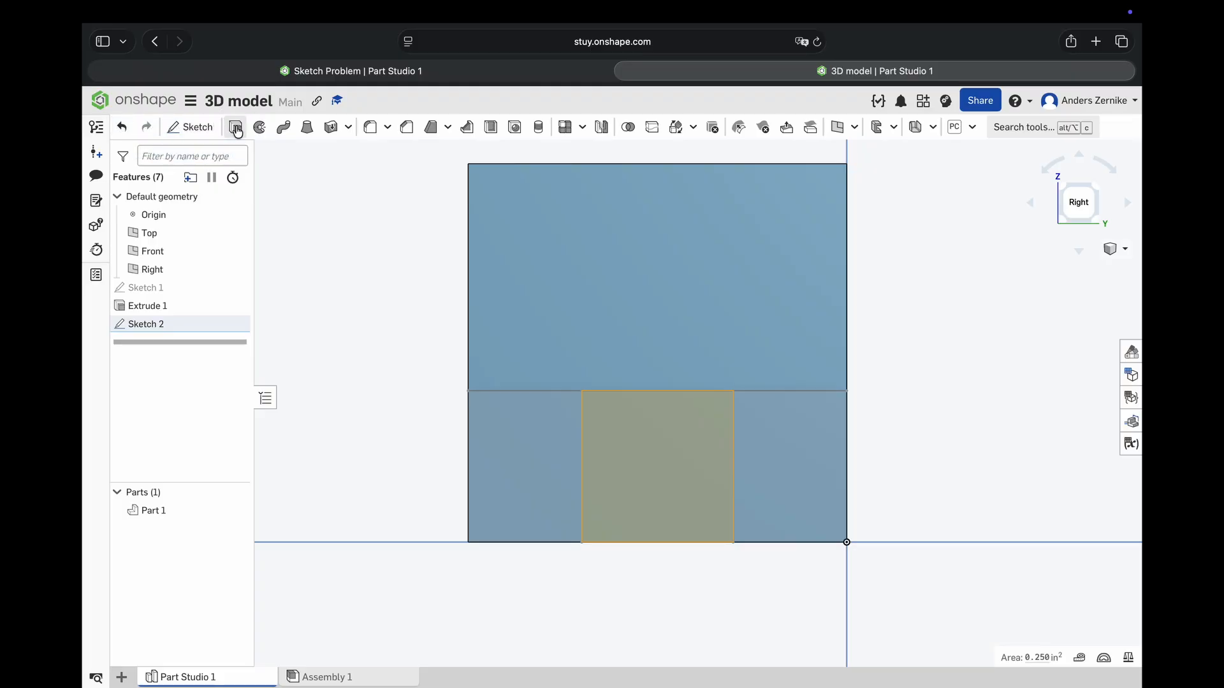
{"action": "left_click", "coordinate": [235, 128]}
{"action": "right_click_drag", "start_coordinate": [530, 434], "coordinate": [570, 454]}
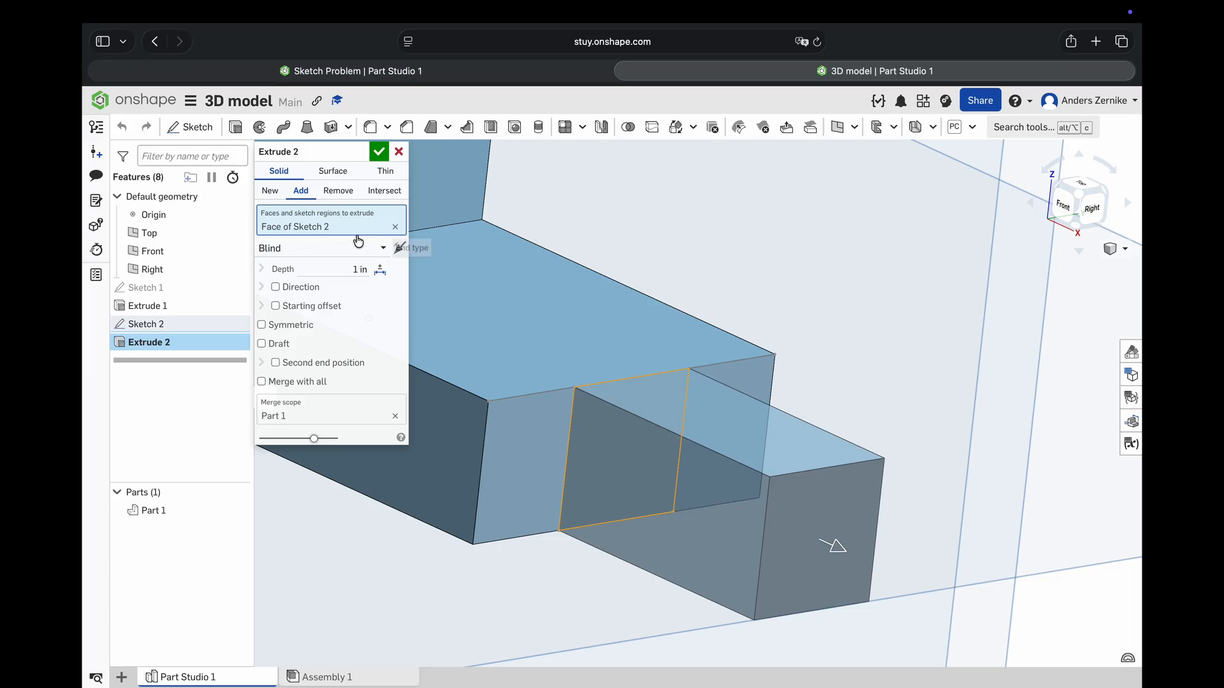
{"action": "left_click", "coordinate": [336, 191]}
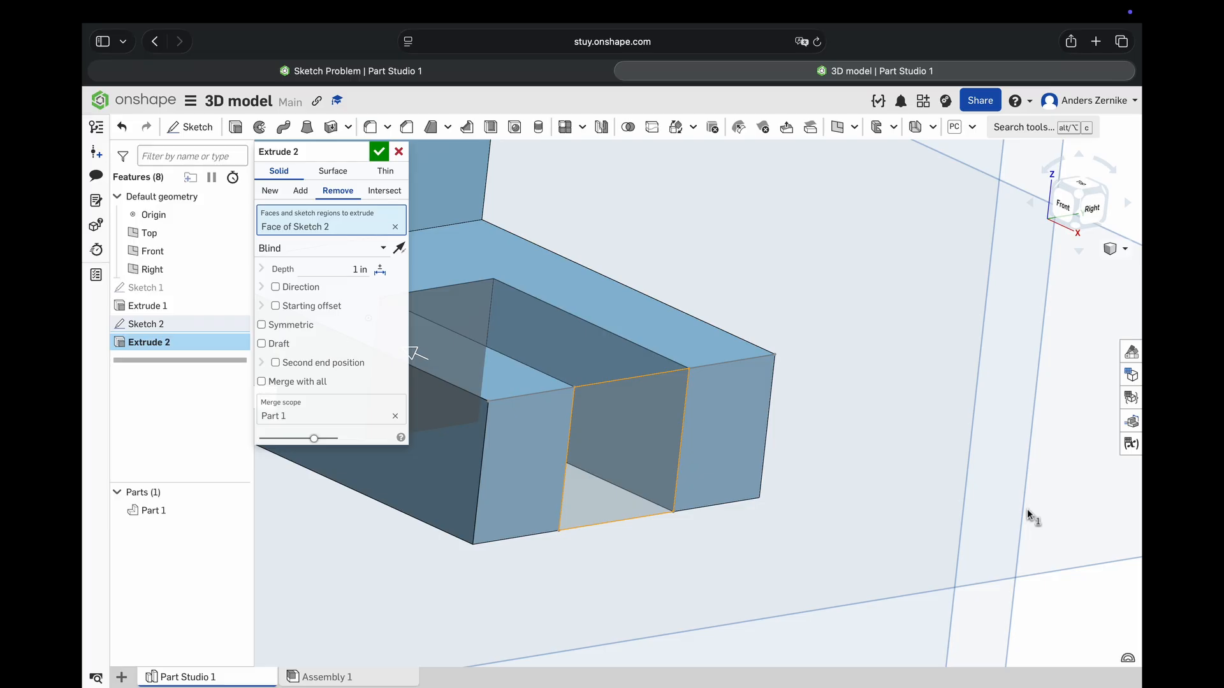
{"action": "left_click", "coordinate": [379, 152]}
- Start a new sketch on the upright's face above the slotted base, seen in the Right view
{"action": "scroll", "coordinate": [880, 561], "scroll_direction": "down", "scroll_amount": 3}
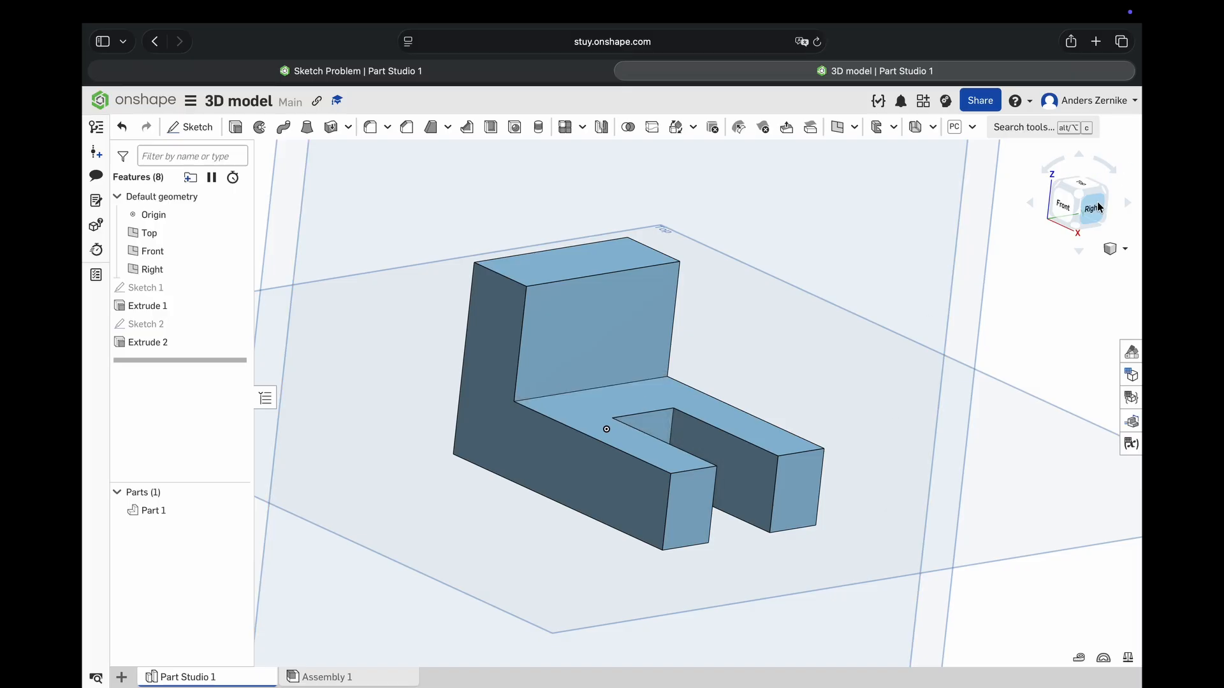
{"action": "left_click", "coordinate": [1099, 207]}
{"action": "scroll", "coordinate": [667, 312], "scroll_direction": "up", "scroll_amount": 5}
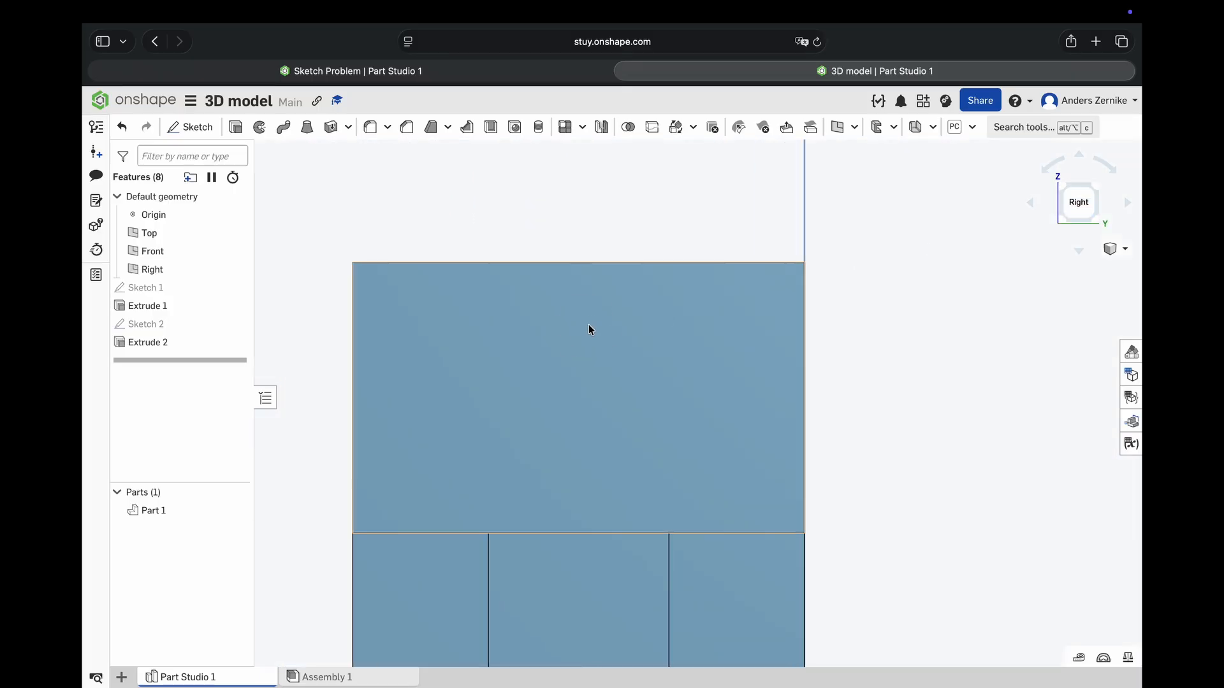
{"action": "left_click", "coordinate": [588, 329]}
{"action": "left_click", "coordinate": [175, 128]}
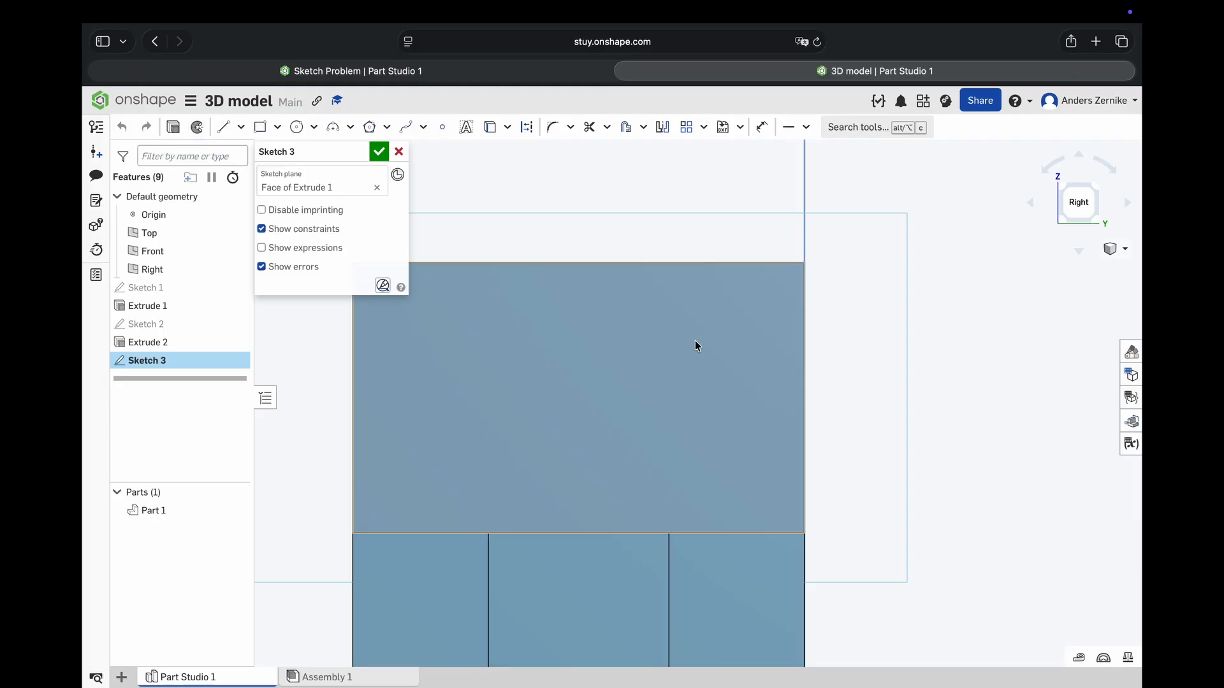
- Project the top edge of the upright's face into the sketch
{"action": "scroll", "coordinate": [701, 354], "scroll_direction": "down", "scroll_amount": 2}
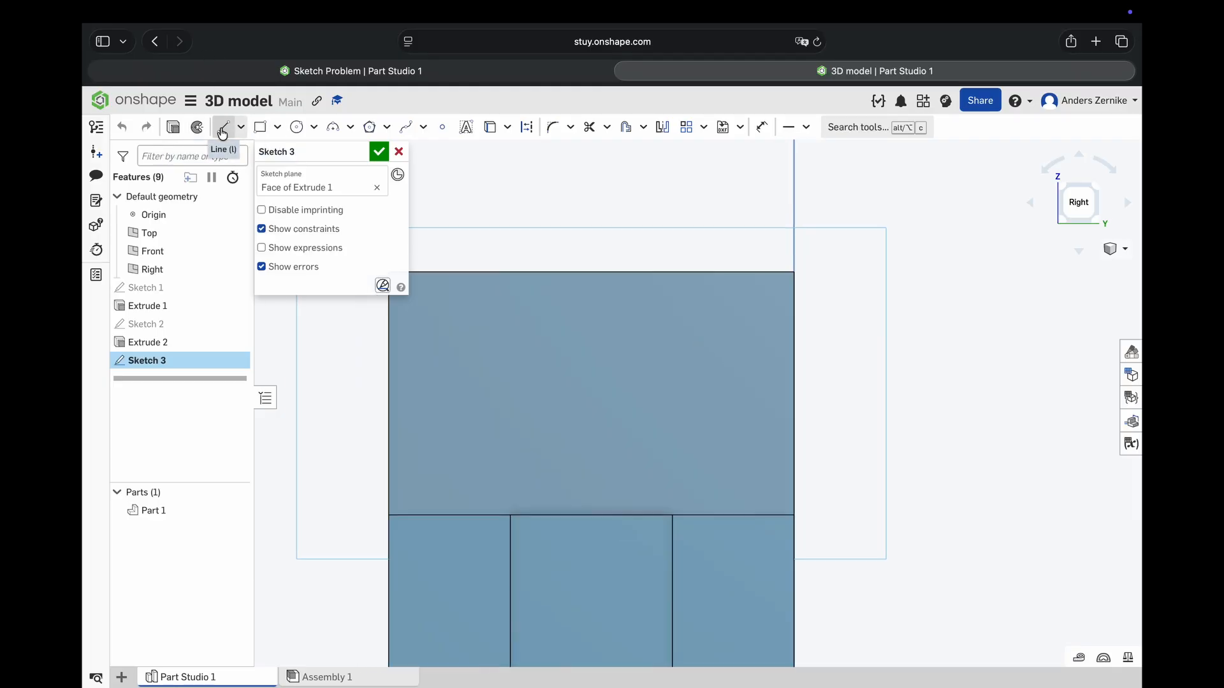
{"action": "left_click", "coordinate": [489, 128]}
{"action": "left_click", "coordinate": [516, 271]}
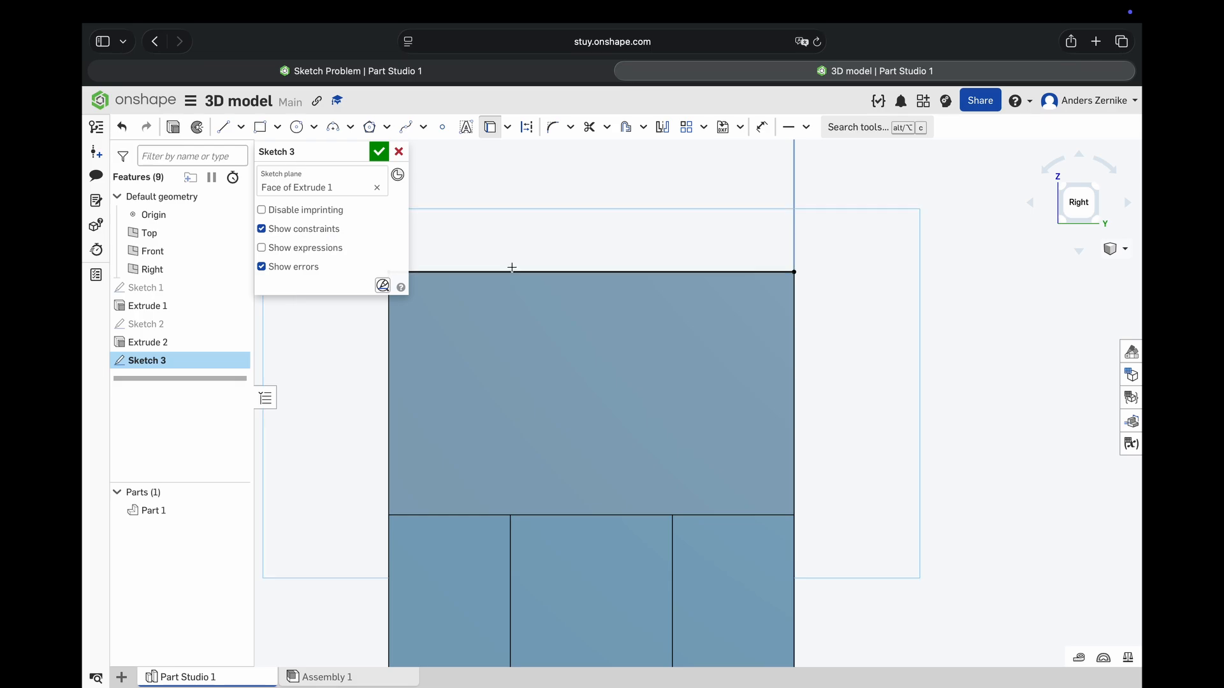
- Draw a three-line rectangular notch outline hanging from the projected top edge, about 0.8 in wide and 0.19 in deep
{"action": "left_click", "coordinate": [223, 127]}
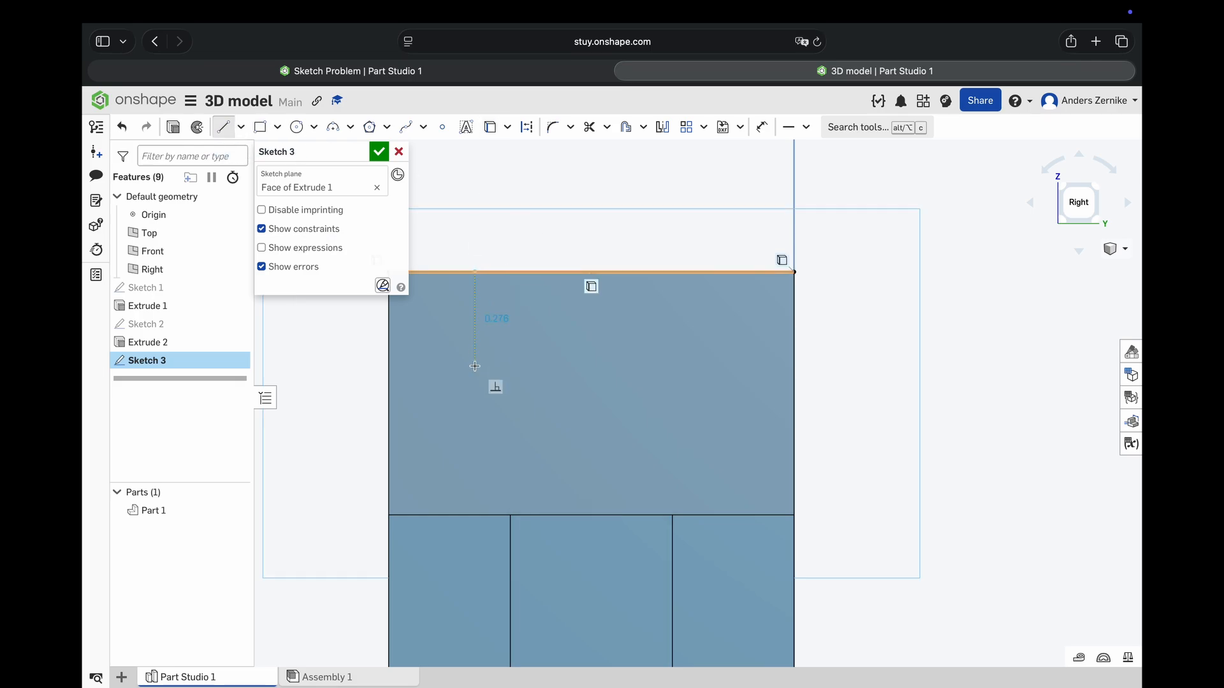
{"action": "left_click", "coordinate": [474, 333]}
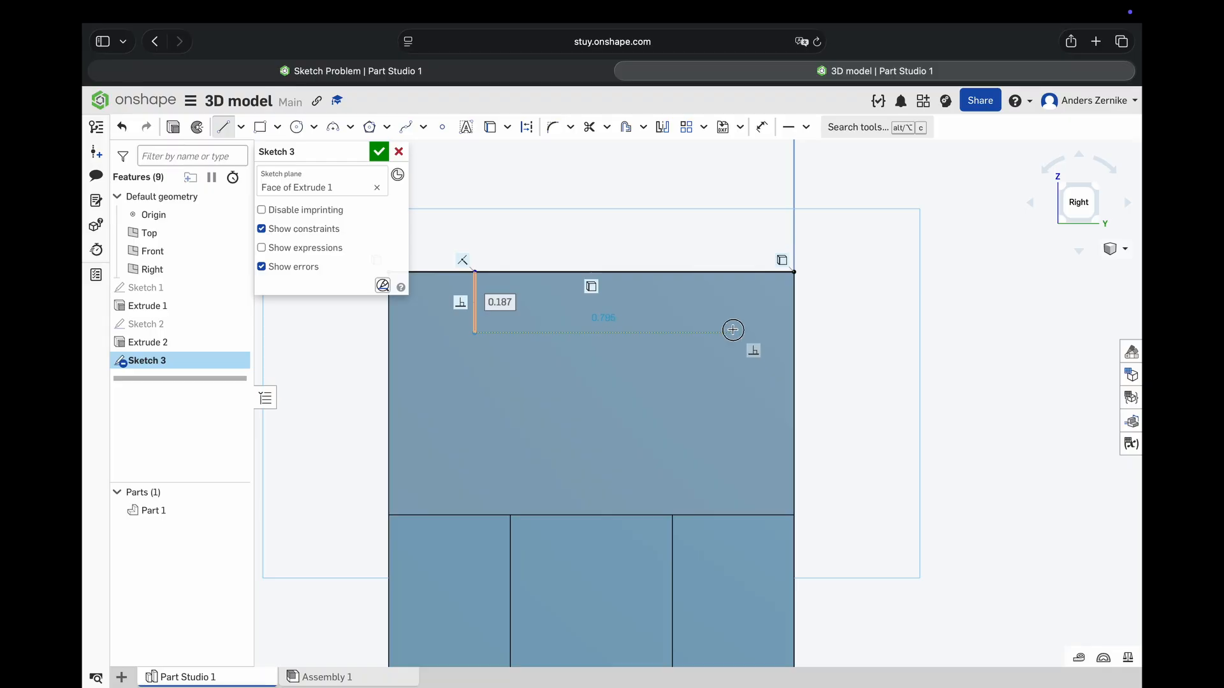
{"action": "left_click", "coordinate": [733, 333]}
{"action": "left_click", "coordinate": [732, 273]}
{"action": "right_click", "coordinate": [716, 205]}
{"action": "left_click", "coordinate": [719, 209]}
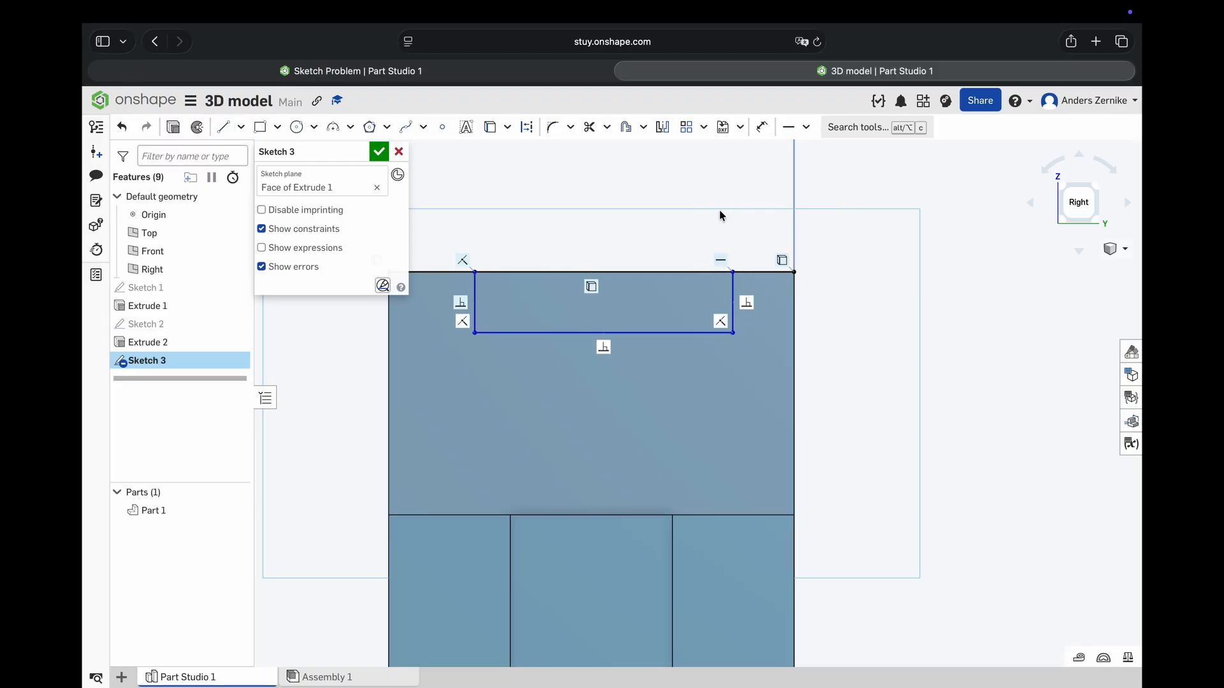
- Dimension the notch outline's depth below the top edge as 0.25 in
{"action": "left_click", "coordinate": [761, 127]}
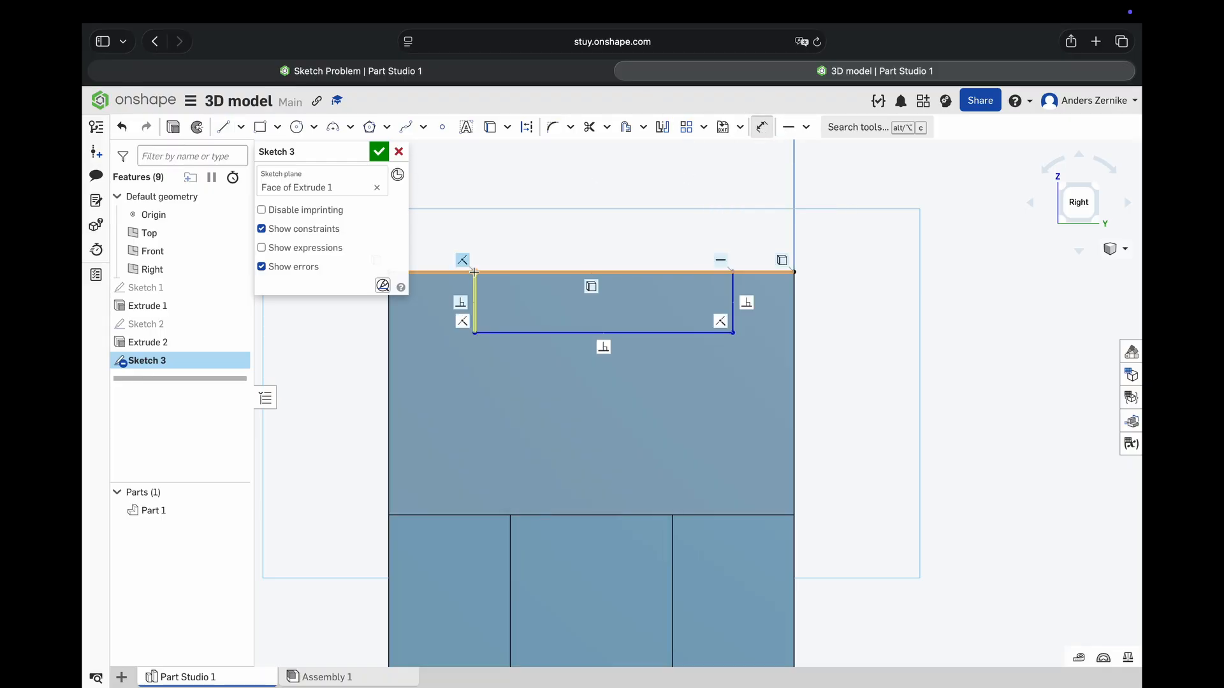
{"action": "double_click", "coordinate": [424, 297]}
{"action": "key", "text": "BackSpace"}
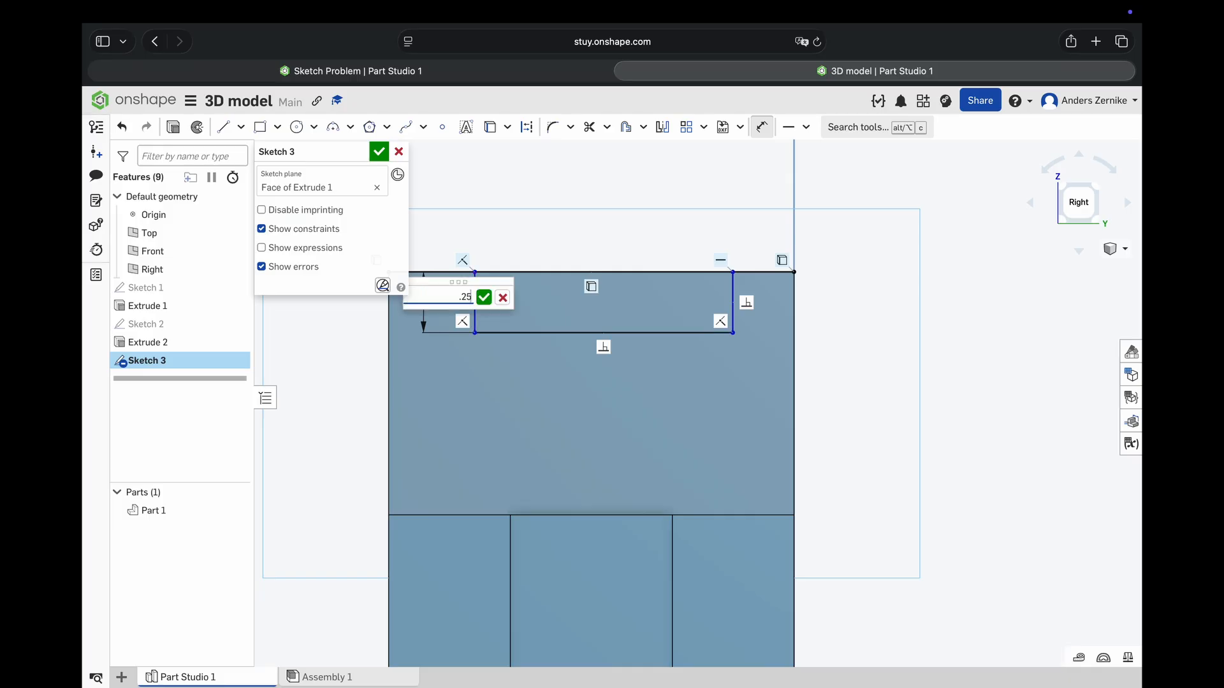
{"action": "type", "text": ".25"}
{"action": "key", "text": "Return"}
{"action": "left_click", "coordinate": [444, 271]}
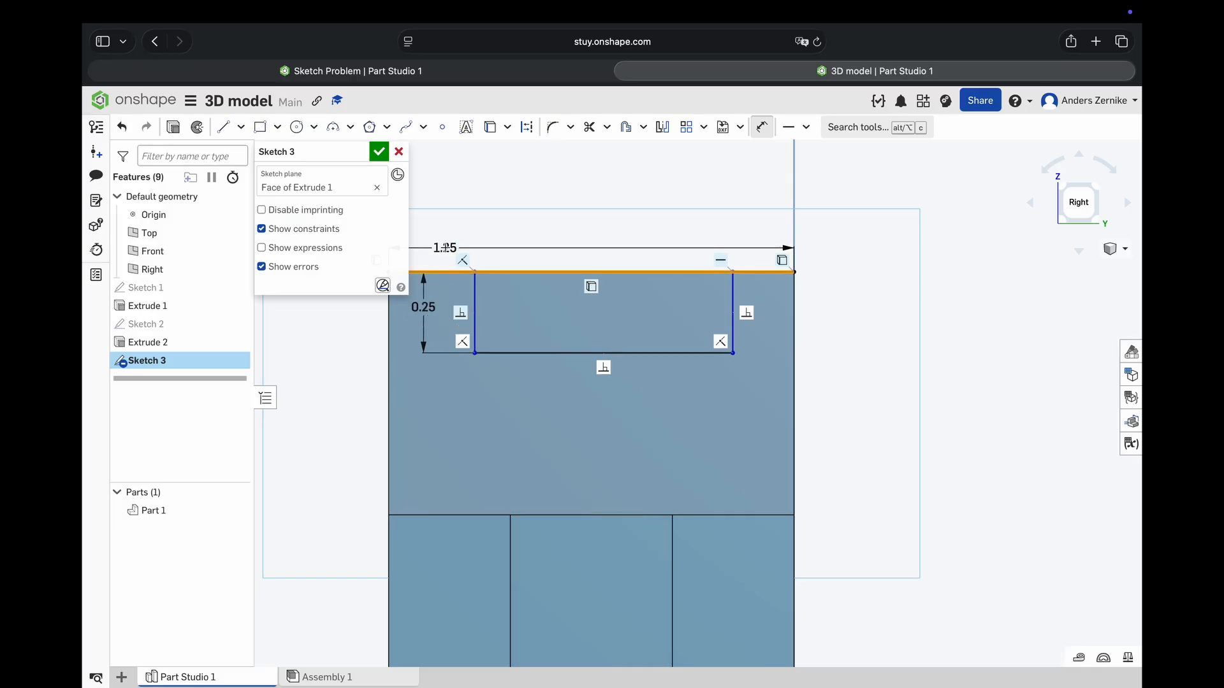
{"action": "right_click", "coordinate": [491, 244]}
{"action": "left_click", "coordinate": [507, 252]}
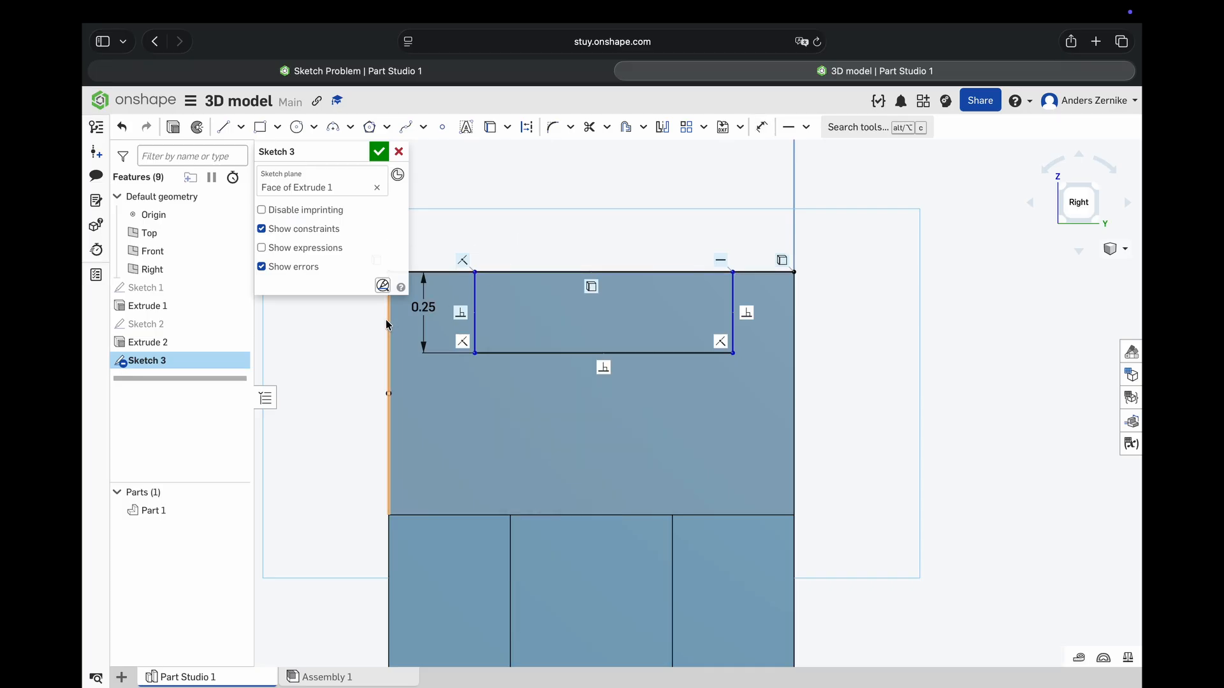
- Dimension the notch outline's left side 0.25 in from the left edge of the upright's face
{"action": "left_click", "coordinate": [762, 127]}
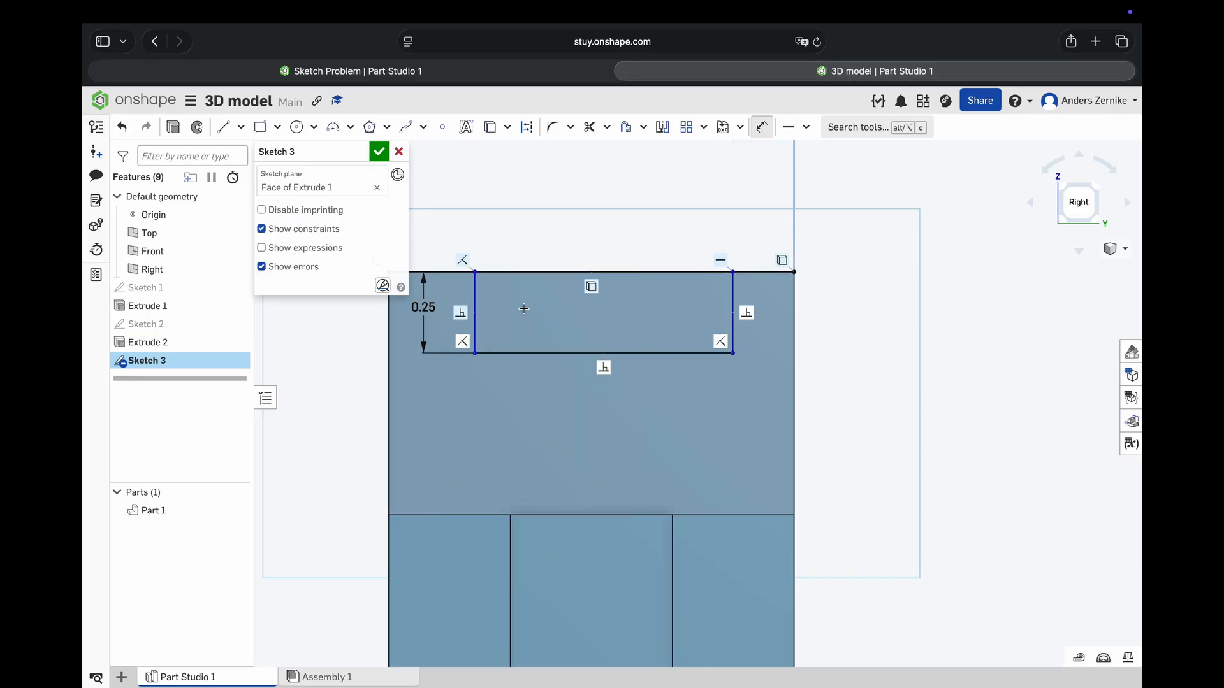
{"action": "left_click", "coordinate": [474, 290]}
{"action": "left_click", "coordinate": [448, 208]}
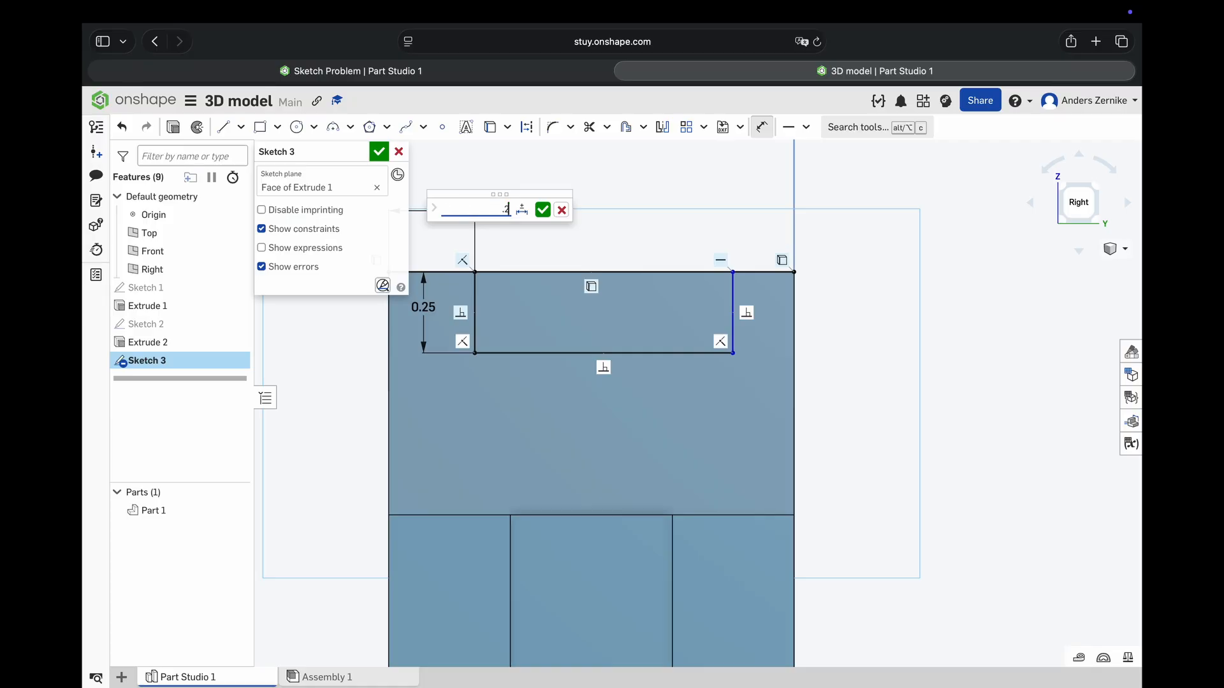
{"action": "type", "text": ".25"}
{"action": "key", "text": "Return"}
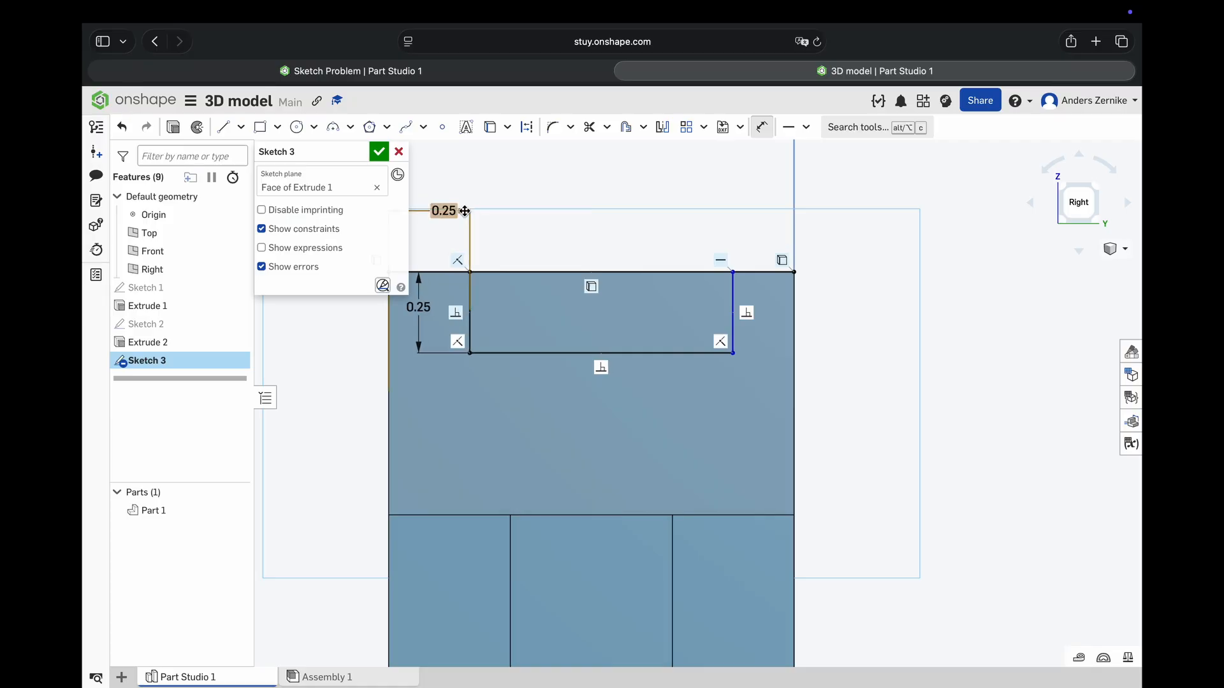
- Dimension the notch outline's right side 0.25 in from the right edge of the upright's face and finish the sketch
{"action": "left_click", "coordinate": [792, 288]}
{"action": "left_click", "coordinate": [739, 236]}
{"action": "key", "text": "BackSpace"}
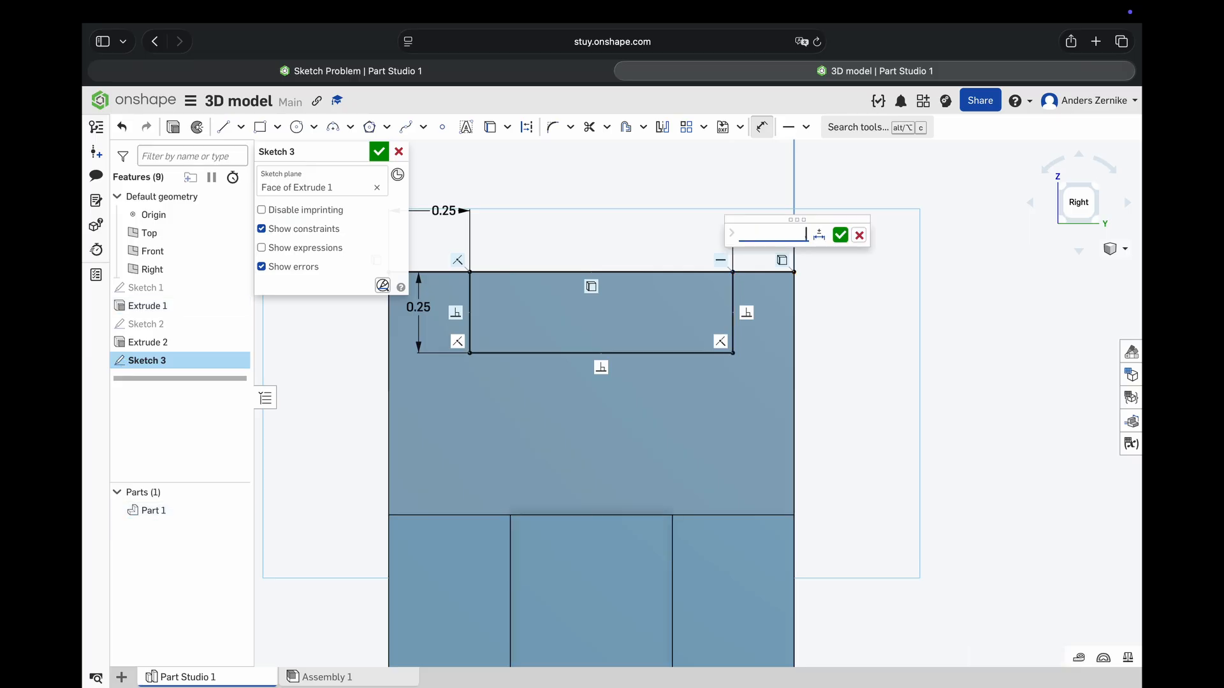
{"action": "key", "text": "Return"}
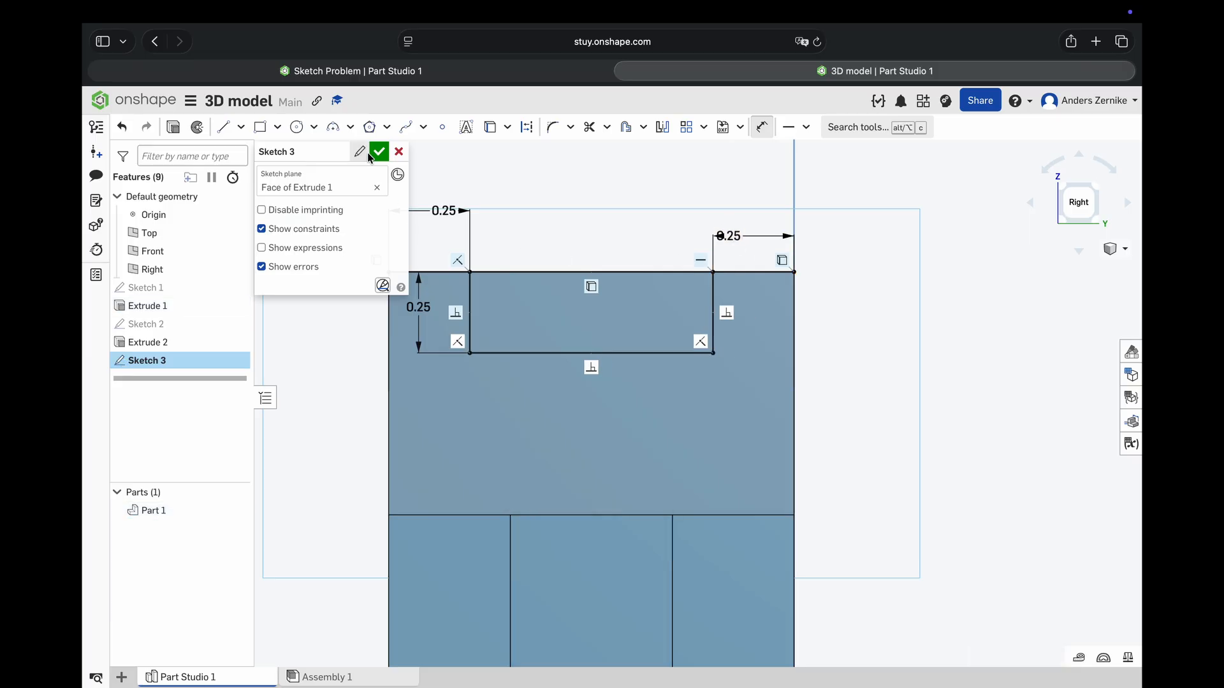
{"action": "left_click", "coordinate": [377, 150]}
- Cut the notch region through the top of the upright with a blind Remove extrude 1 in deep
{"action": "left_click", "coordinate": [529, 307]}
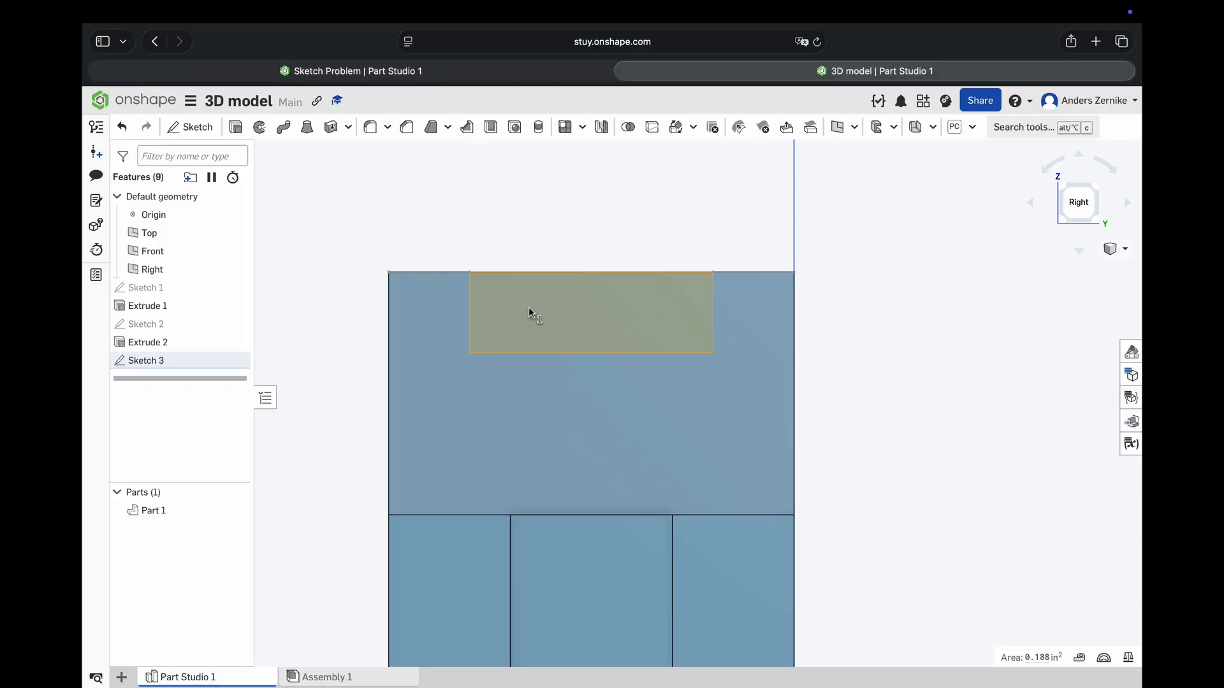
{"action": "left_click", "coordinate": [235, 126]}
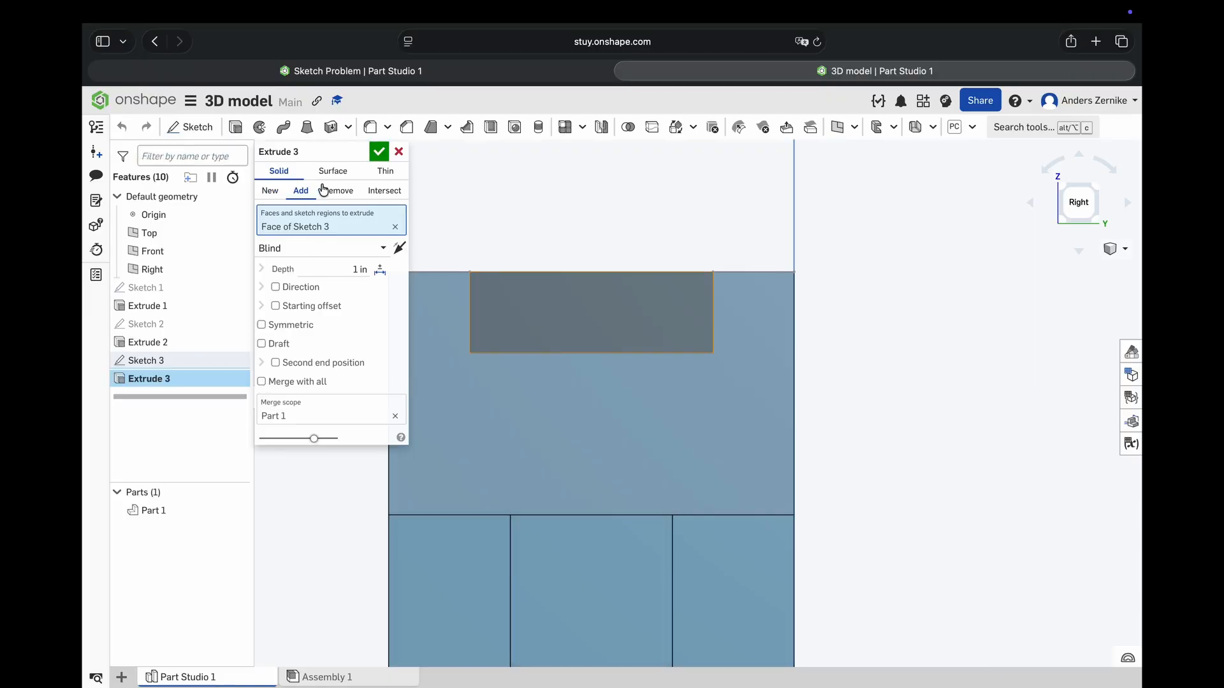
{"action": "left_click", "coordinate": [340, 193]}
{"action": "right_click_drag", "start_coordinate": [576, 334], "coordinate": [620, 343]}
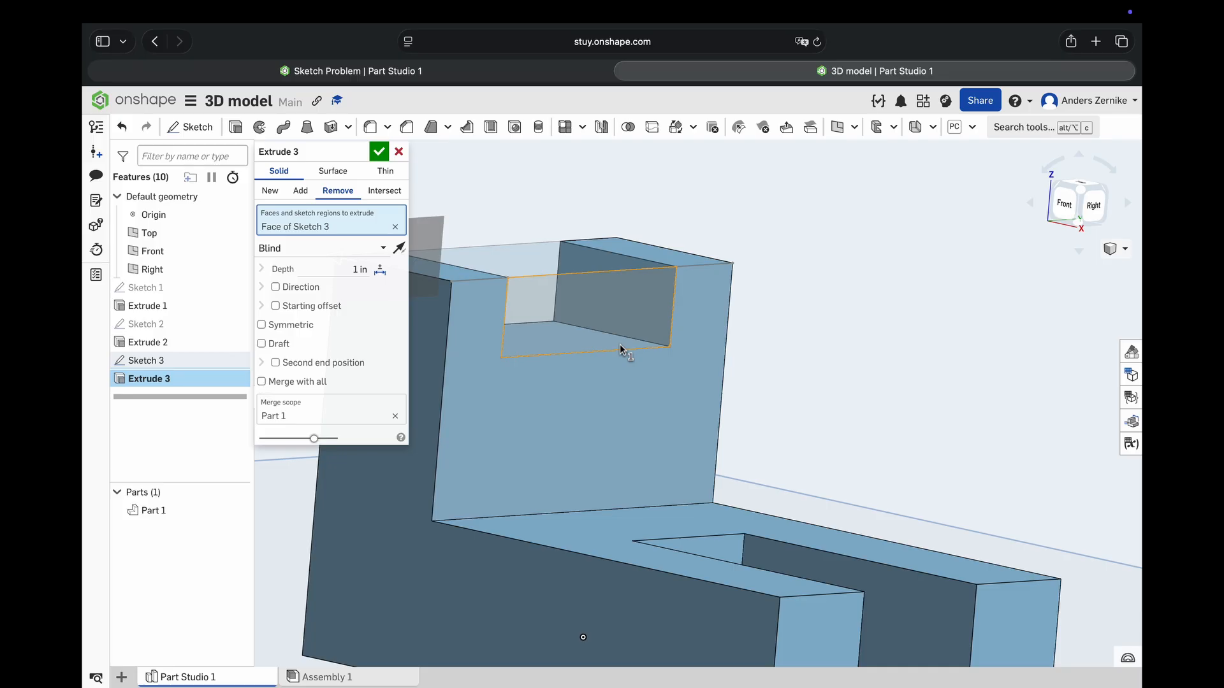
{"action": "left_click", "coordinate": [378, 151]}
{"action": "scroll", "coordinate": [522, 372], "scroll_direction": "down", "scroll_amount": 5}
{"action": "right_click_drag", "start_coordinate": [522, 373], "coordinate": [512, 388]}
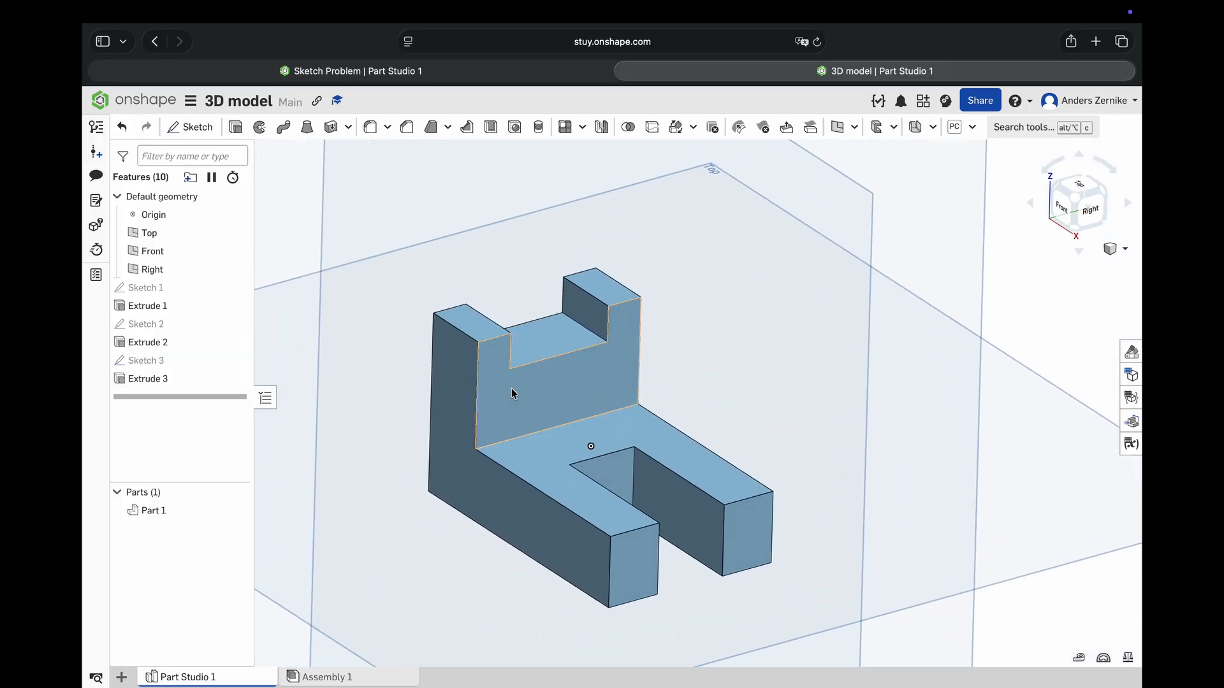